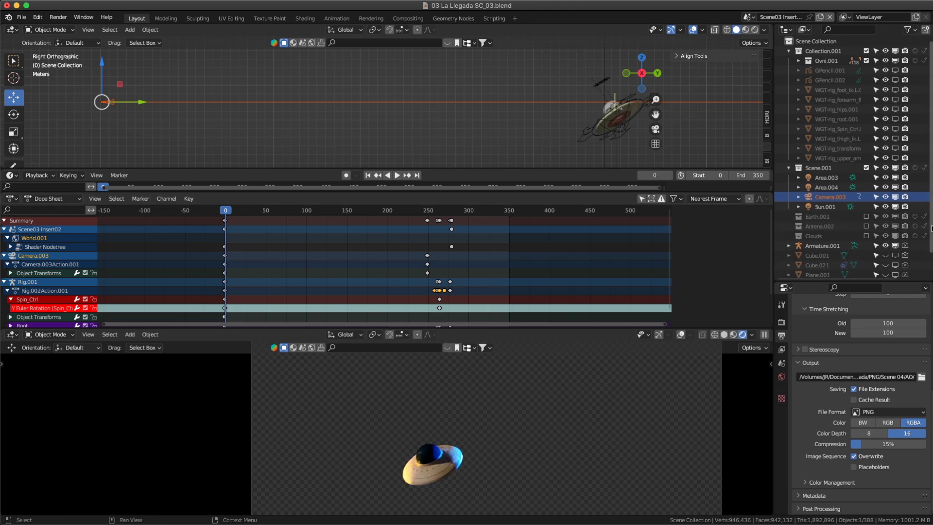
Keep only the Point.001 light on and exclude the Scene.001 collection from the render.
scroll(928, 261, "down", 2)
left_click(896, 261)
left_click(895, 270)
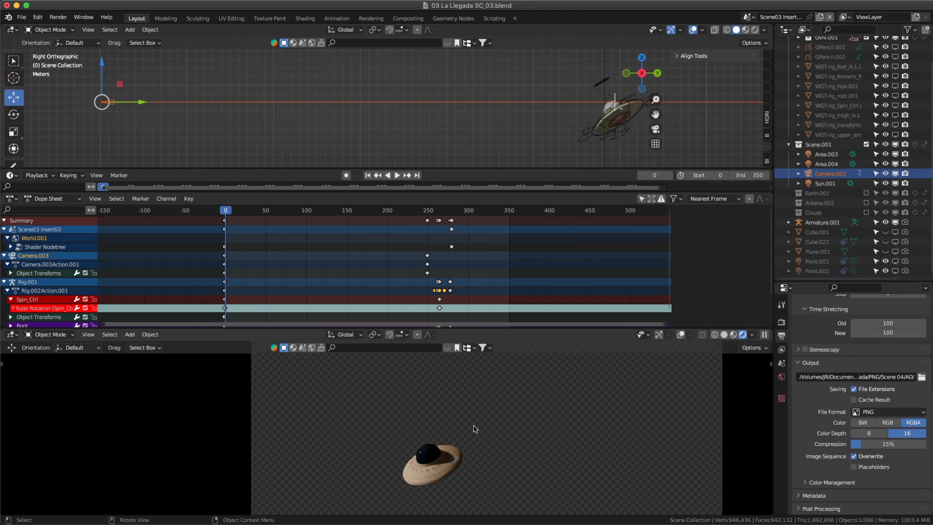
left_click(895, 261)
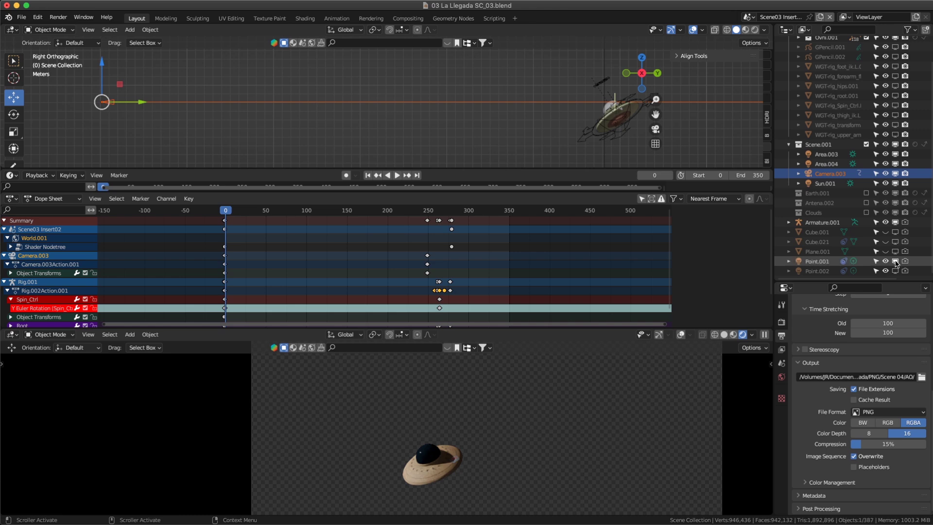
left_click(866, 145)
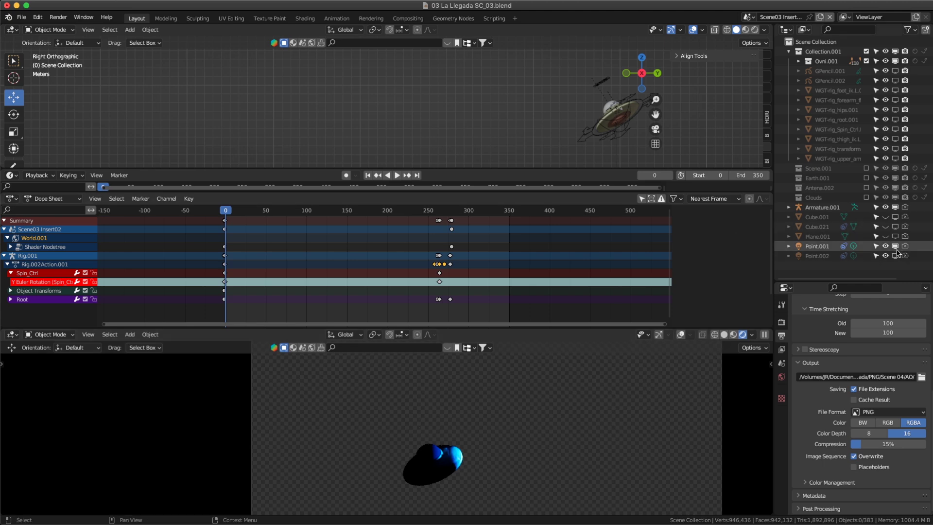
Swap the lights so only Point.002 is on for its separate light pass.
left_click(895, 246)
left_click(895, 256)
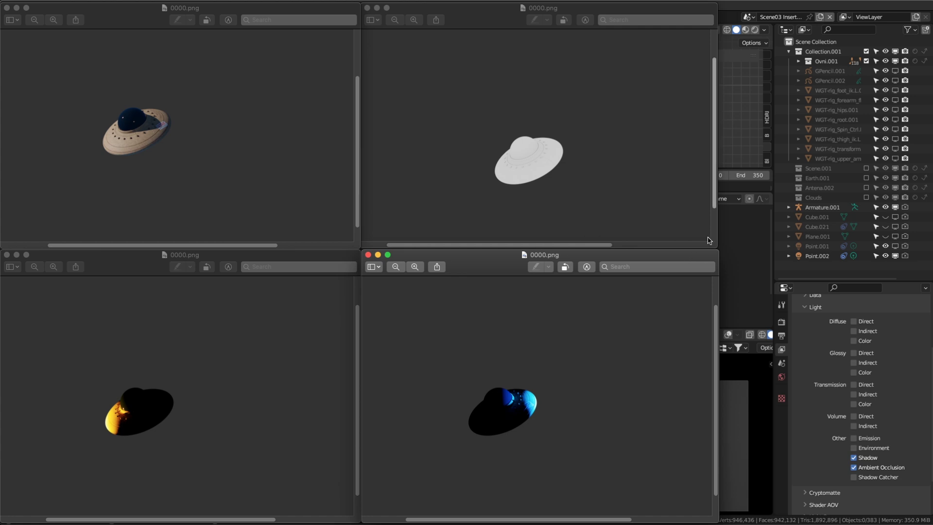
left_click(733, 9)
scroll(525, 136, "down", 3)
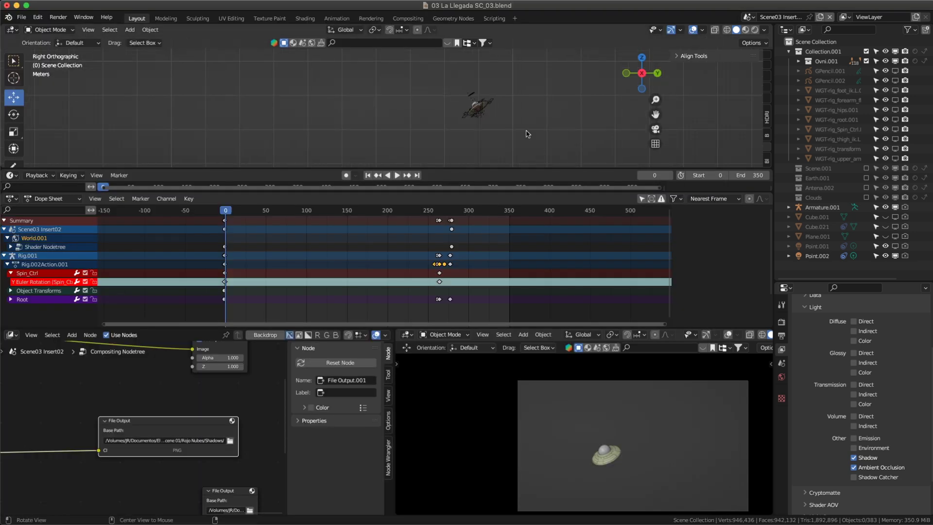
Include the Scene.001 collection again and select the Rig.001 object.
left_click(866, 168)
scroll(292, 121, "up", 2)
left_click(512, 95)
scroll(534, 116, "right", 3)
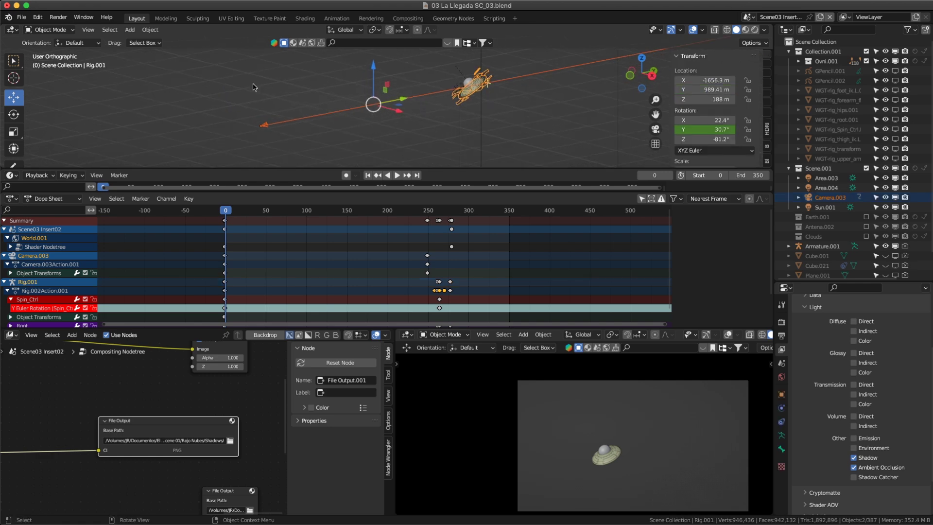
Export the scene as the Adobe After Effects script 03 La Llegada SC_03.jsx.
left_click(22, 17)
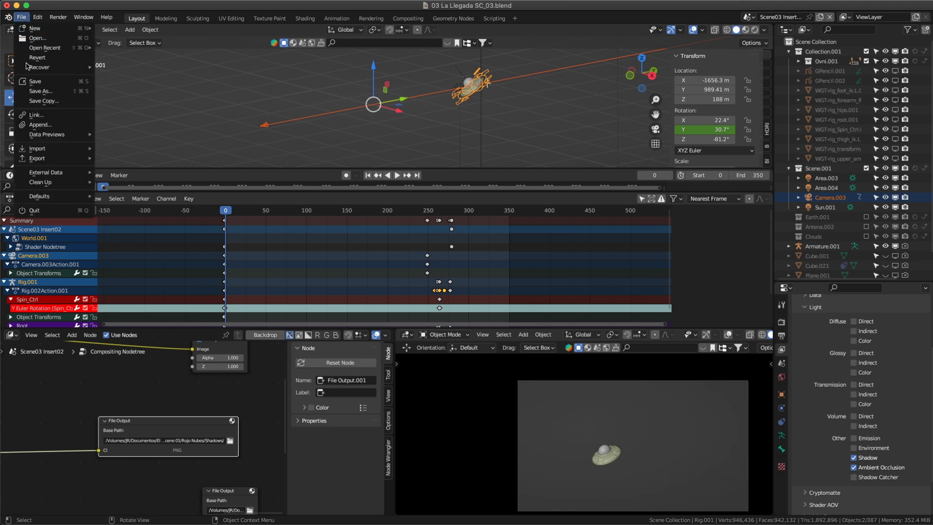
mouse_move(51, 161)
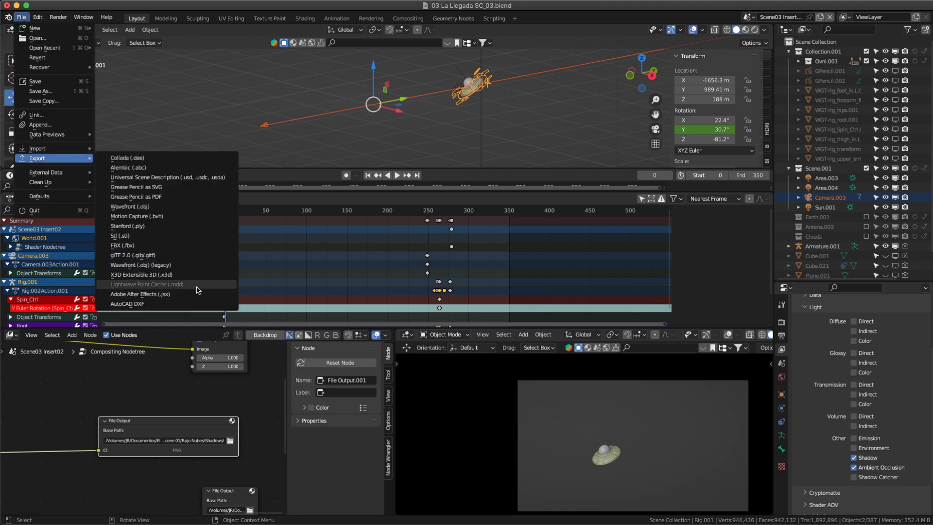
left_click(169, 295)
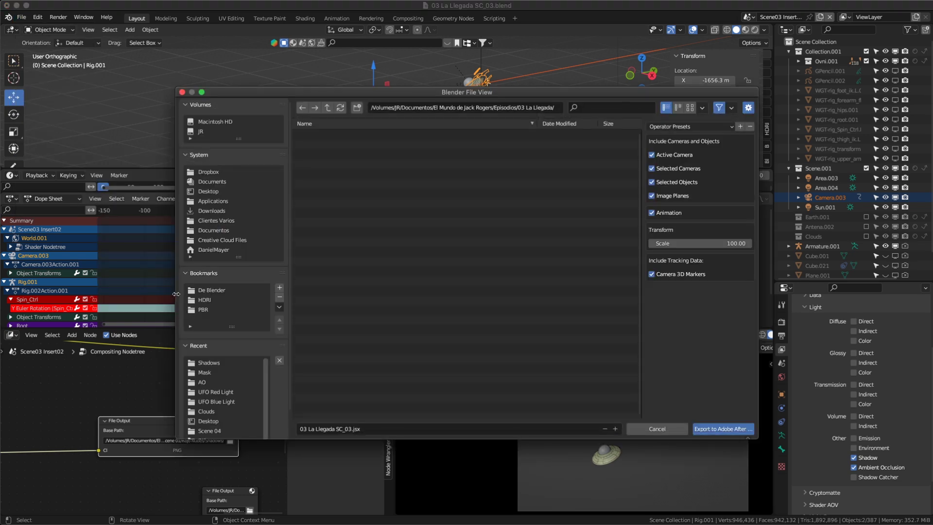
left_click(722, 429)
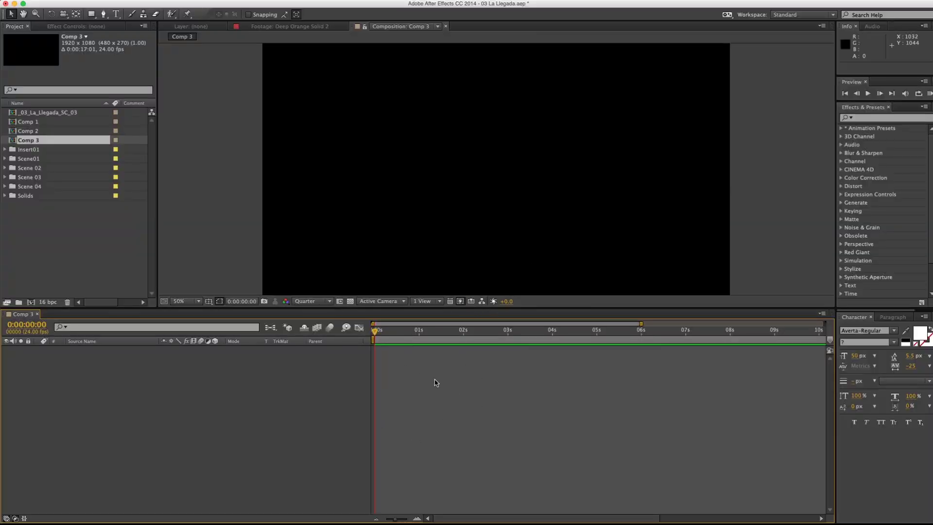
Set Comp 3's duration to 0:00:57:01 in its Composition Settings.
key("super+k")
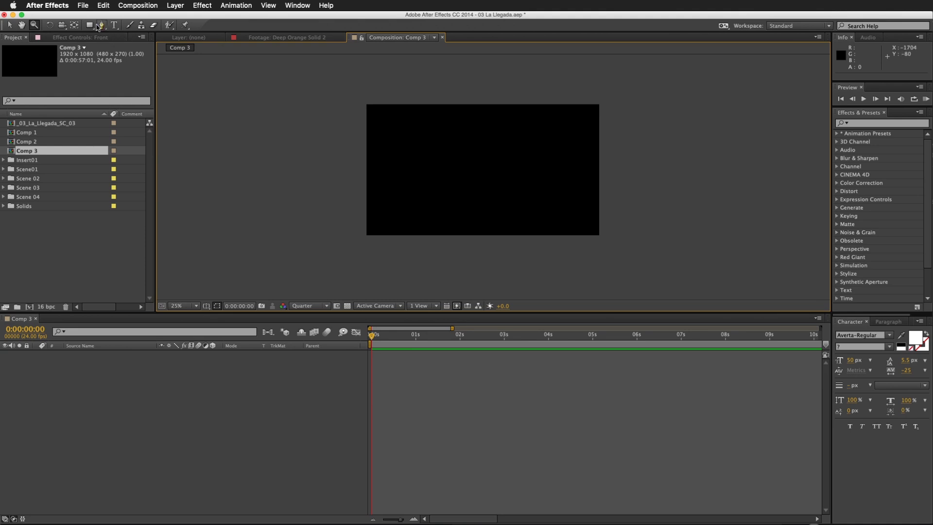
Import the Dif folder's images, starting at 0000.png, as a PNG sequence.
left_click(82, 5)
mouse_move(83, 119)
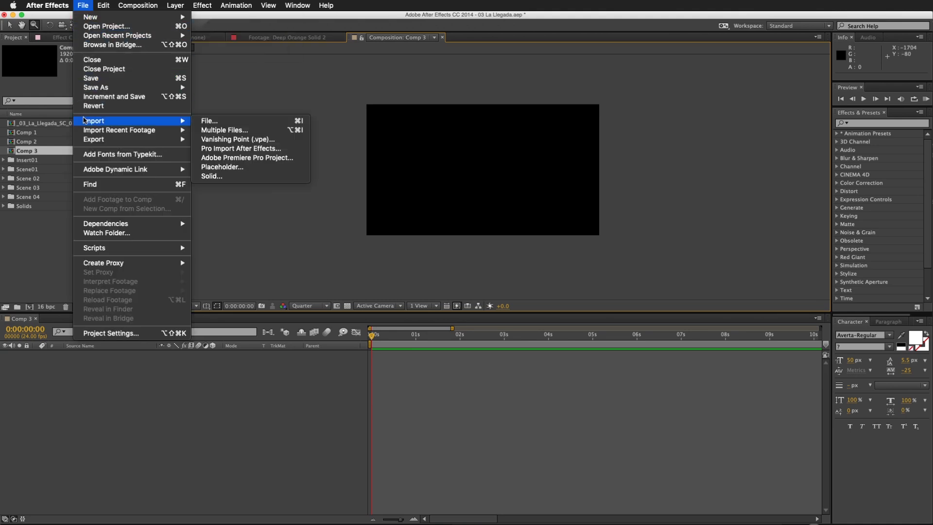
left_click(223, 124)
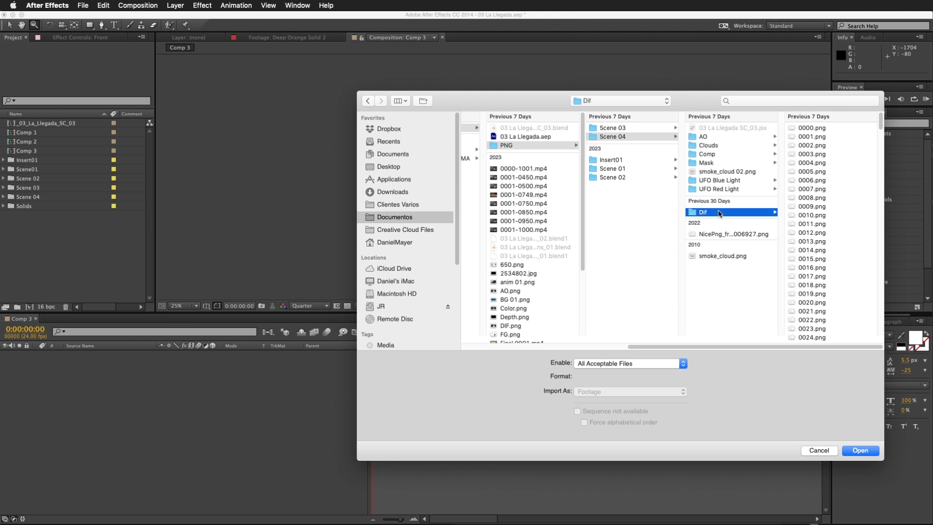
left_click_drag(881, 124, 809, 143)
left_click(810, 127)
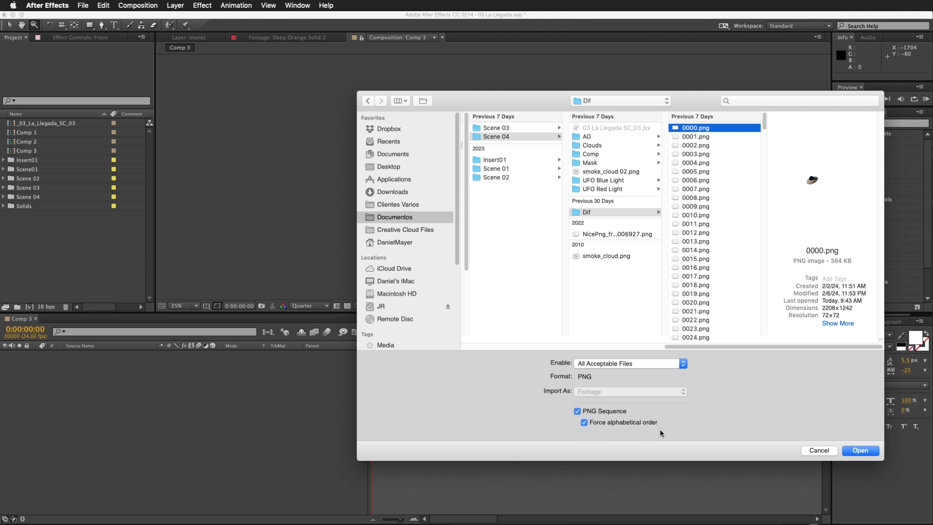
left_click(860, 451)
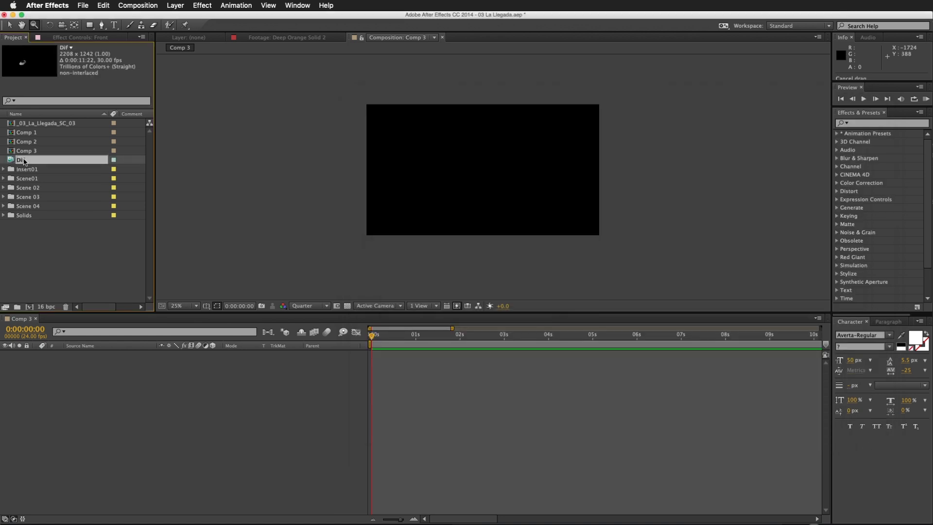
Place the Dif footage into Comp 3, hide both light layers, and set AO to Multiply.
left_click_drag(35, 166, 256, 365)
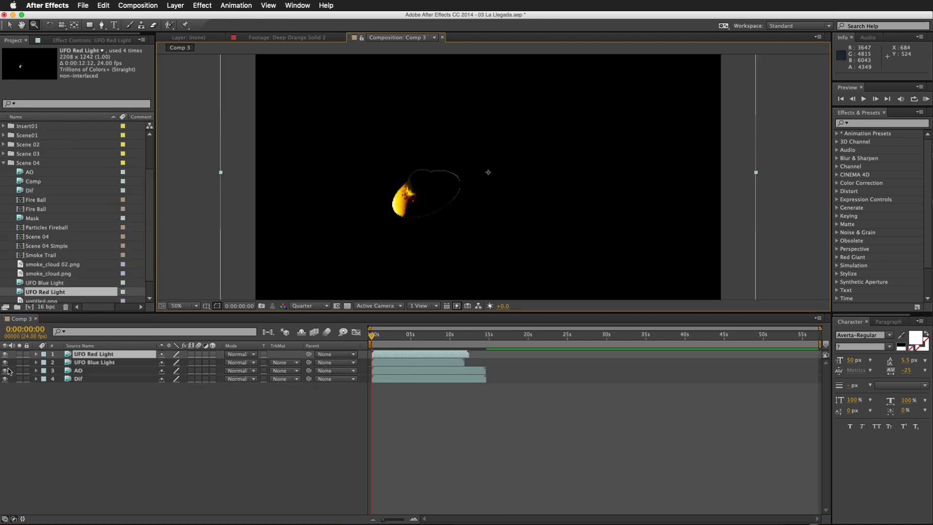
left_click(5, 362)
left_click(5, 353)
left_click(90, 371)
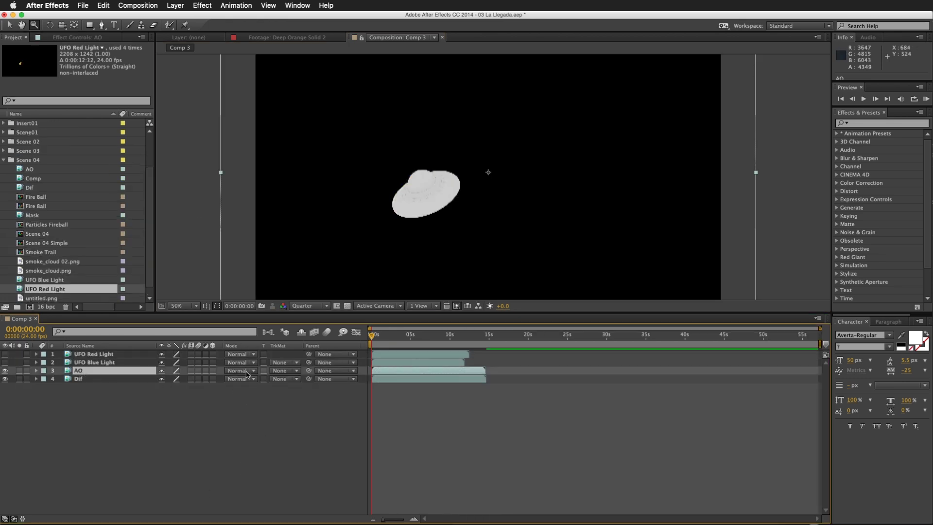
left_click(247, 372)
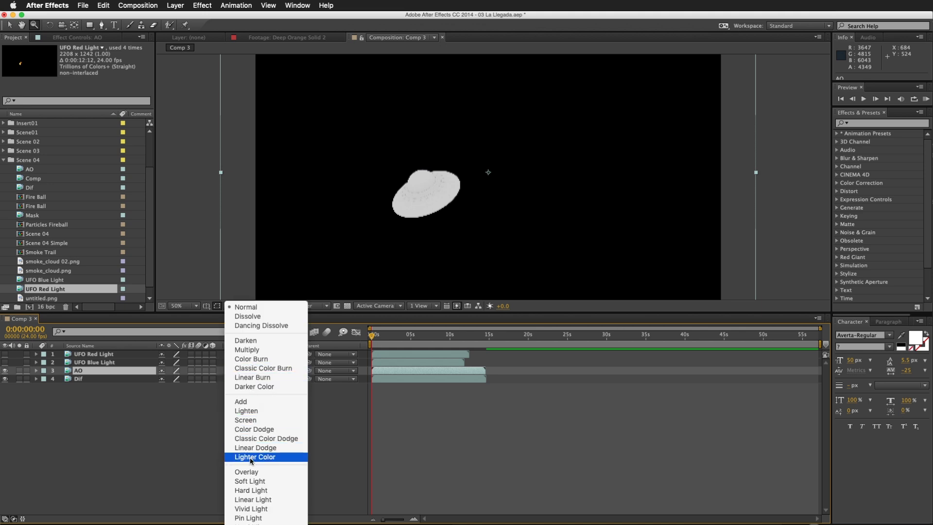
left_click(247, 350)
Set the UFO Blue Light and UFO Red Light layers to Screen blend mode.
left_click(5, 362)
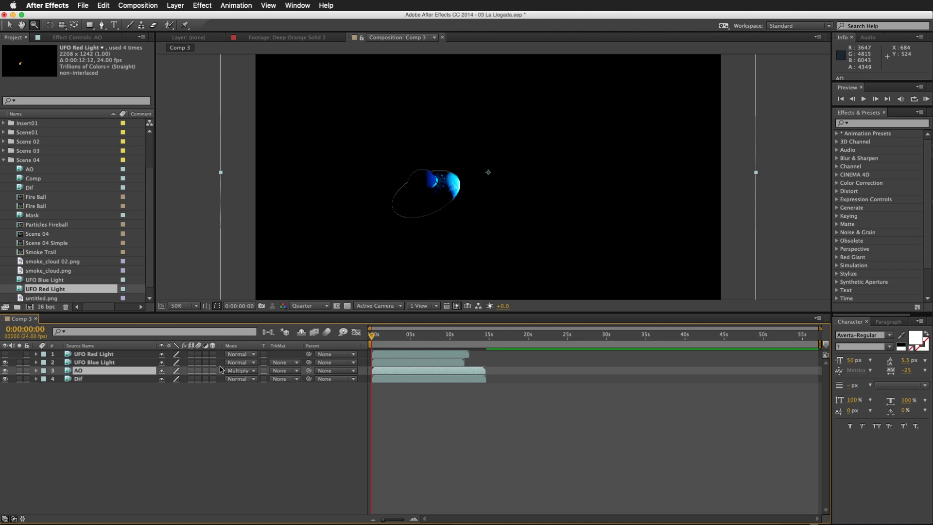
left_click(67, 362)
left_click(241, 362)
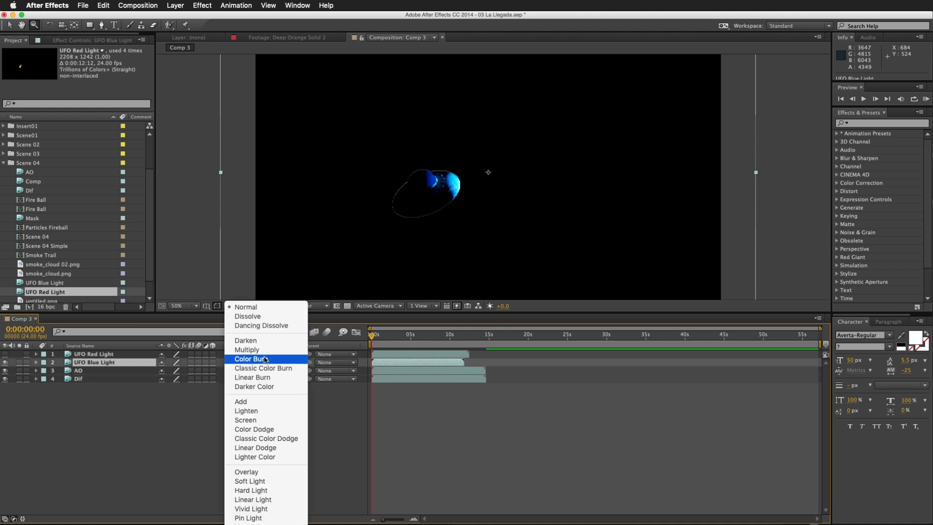
left_click(250, 421)
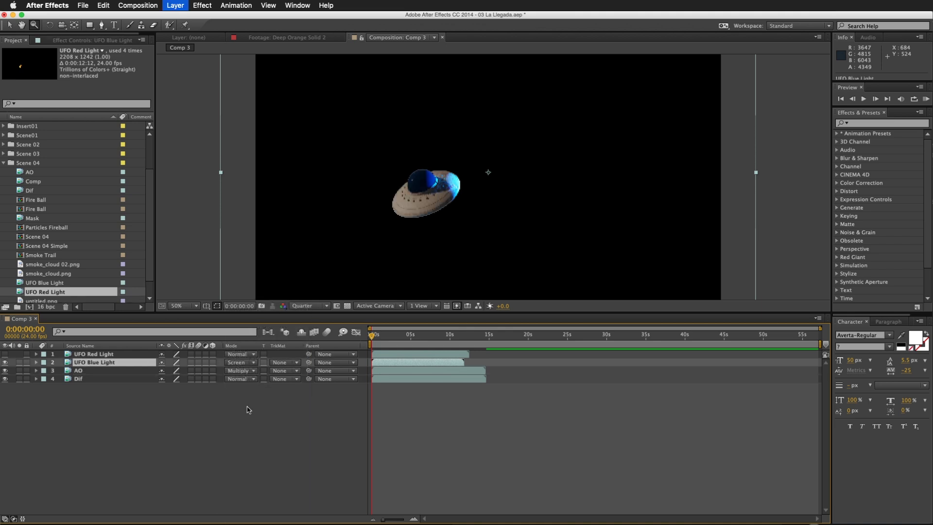
left_click(81, 354)
mouse_move(427, 335)
left_mouse_down()
mouse_move(438, 346)
mouse_move(420, 344)
left_mouse_up()
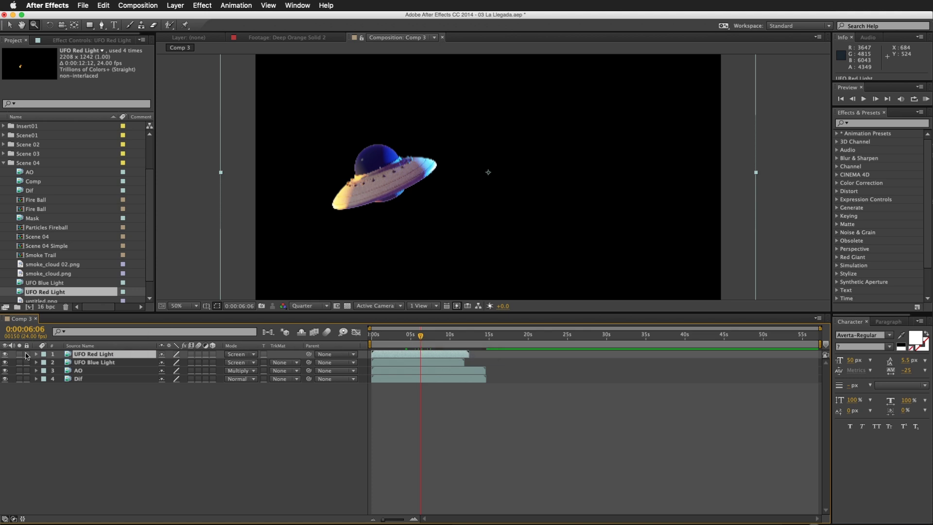
Toggle the light and AO layers off and on to compare the composite.
left_click(5, 354)
left_click(4, 362)
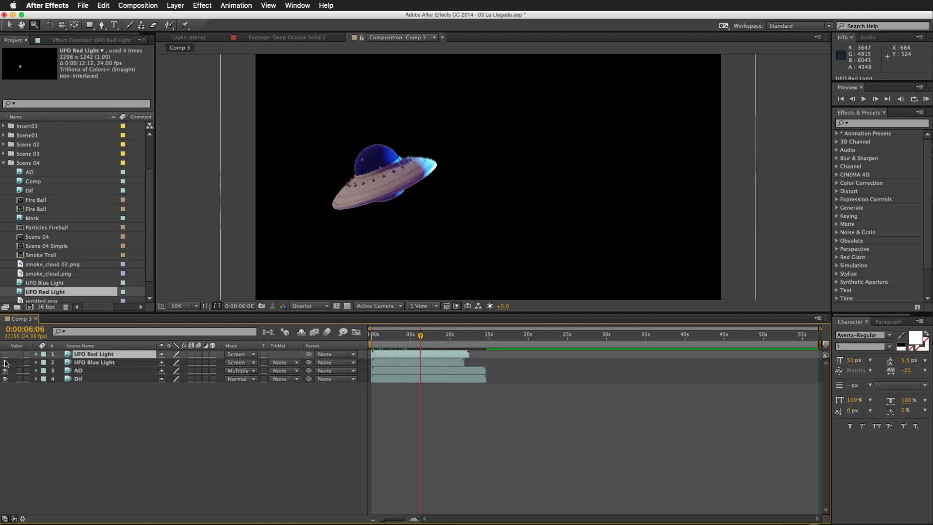
left_click(5, 371)
left_click(5, 371)
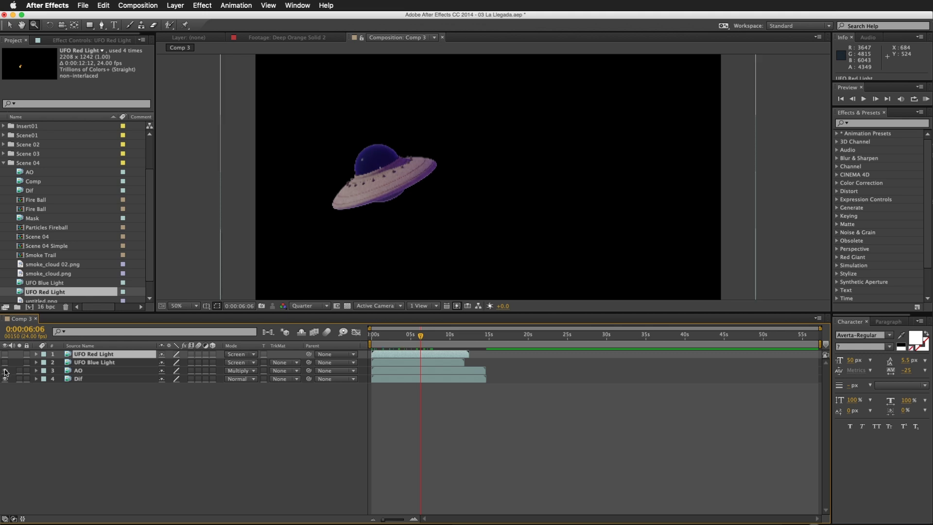
left_click(5, 362)
left_click(5, 354)
left_click_drag(403, 337, 374, 338)
left_click(81, 252)
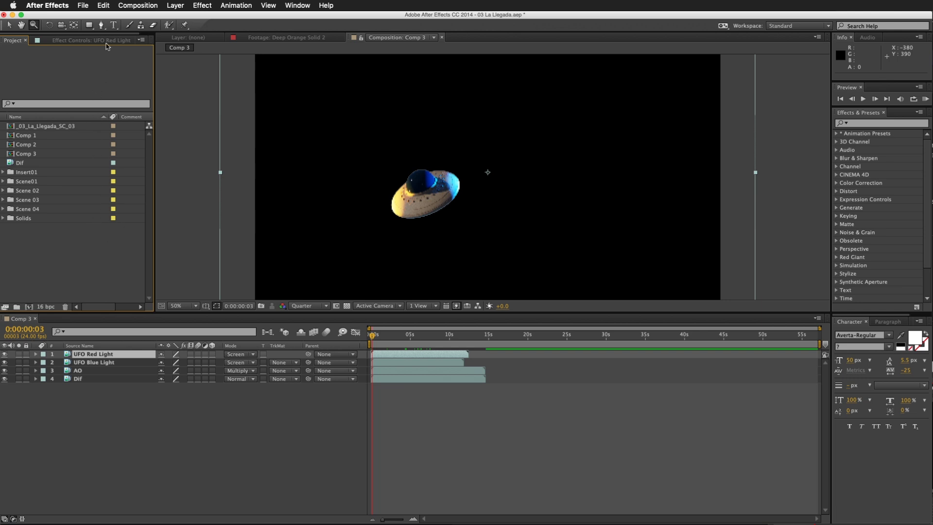
Run the 03 La Llegada SC_03.jsx script and name the imported comp 'Camera data'.
left_click(83, 6)
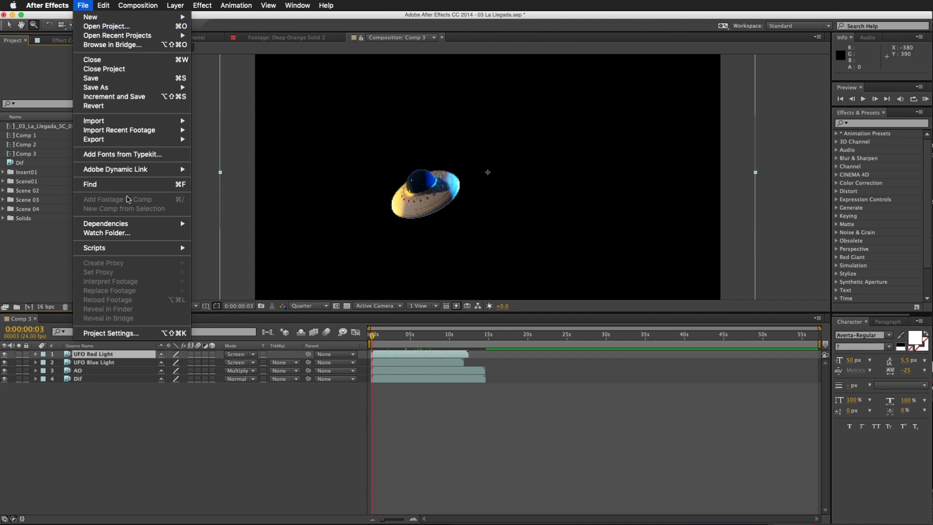
mouse_move(131, 247)
left_click(212, 249)
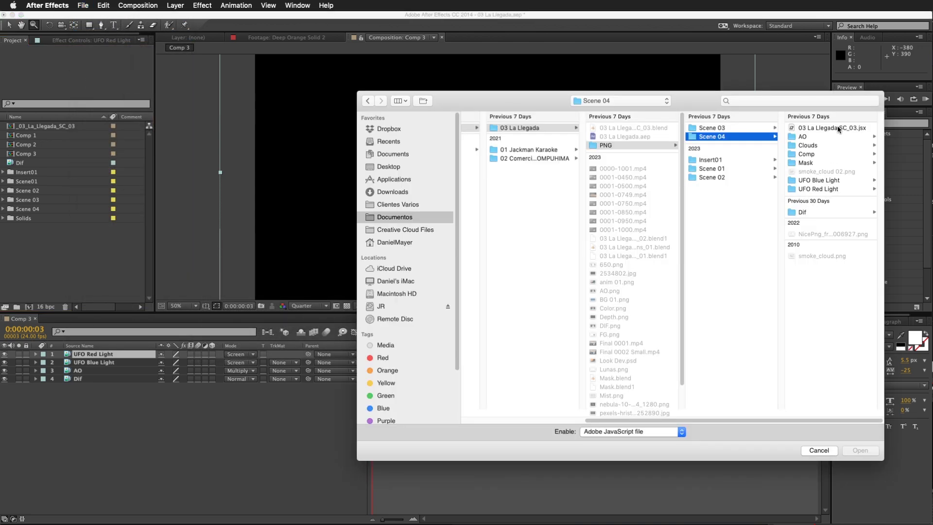
left_click(843, 130)
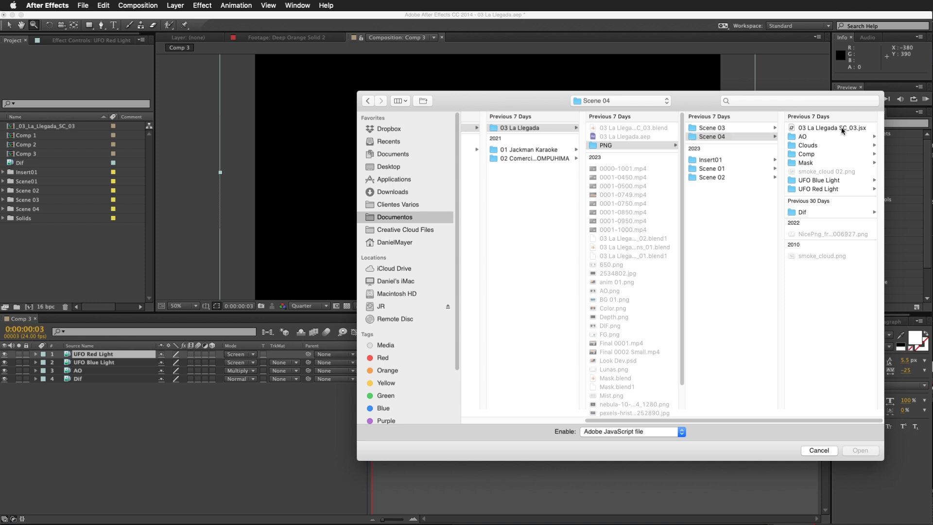
left_click(860, 450)
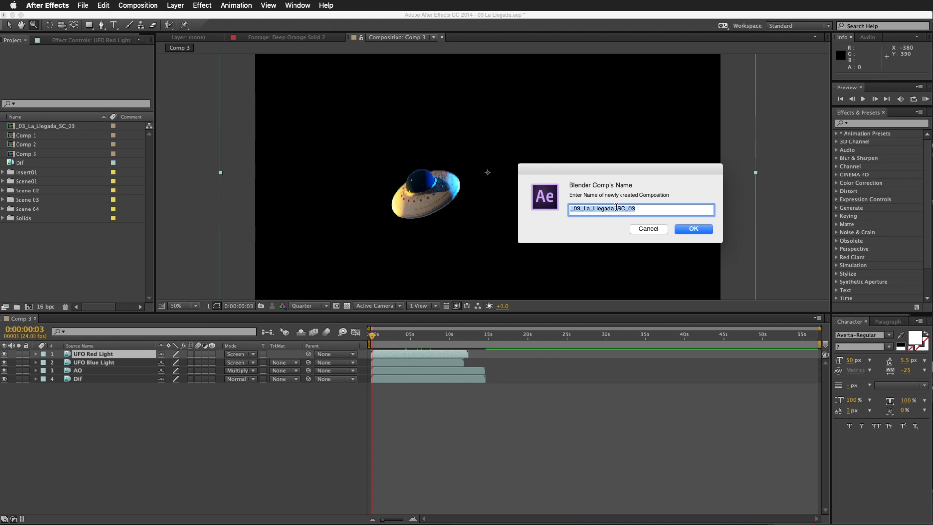
type("Camera data")
left_click(689, 230)
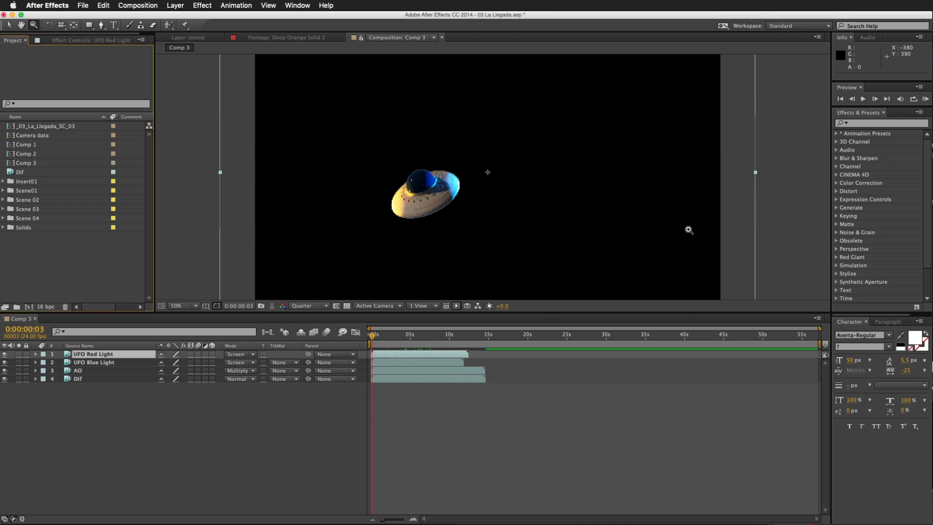
Copy the _Camera_003 and _Cube_021 layers from the Camera data comp, then return to Comp 3.
left_click(48, 137)
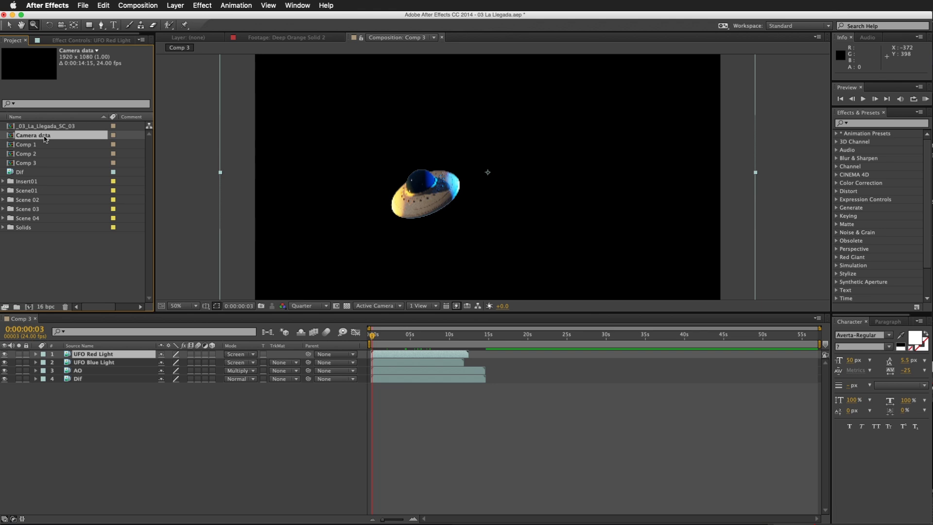
double_click(45, 136)
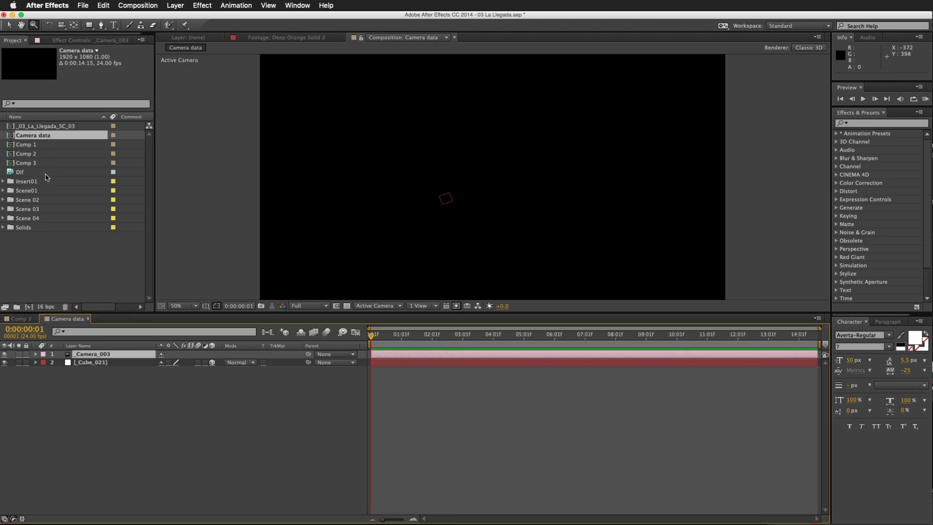
left_click(95, 363)
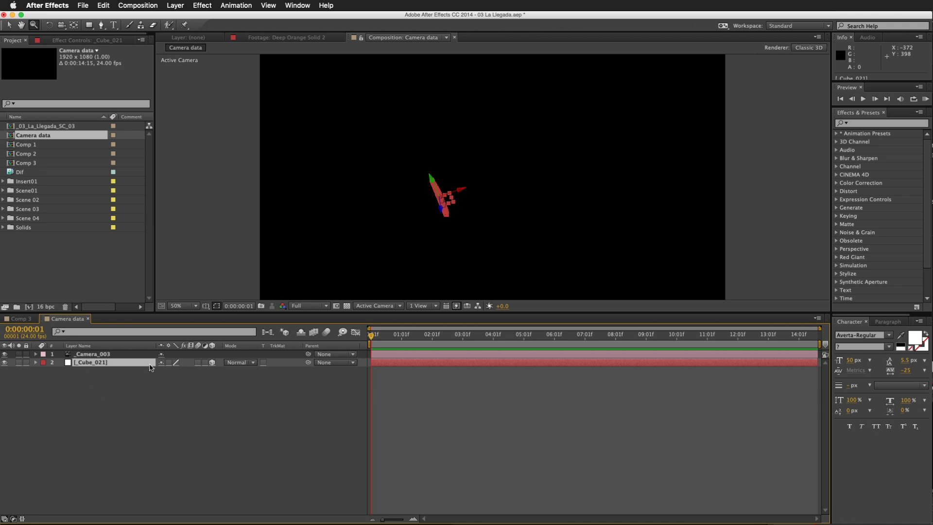
left_click(103, 6)
left_click(111, 58)
left_click(21, 318)
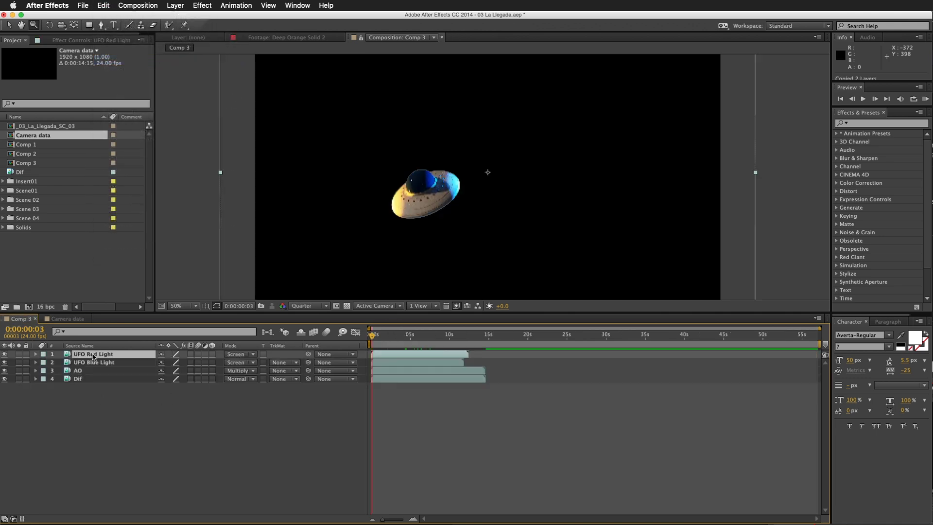
Paste the _Camera_003 and _Cube_021 layers into Comp 3.
left_click(83, 5)
mouse_move(103, 7)
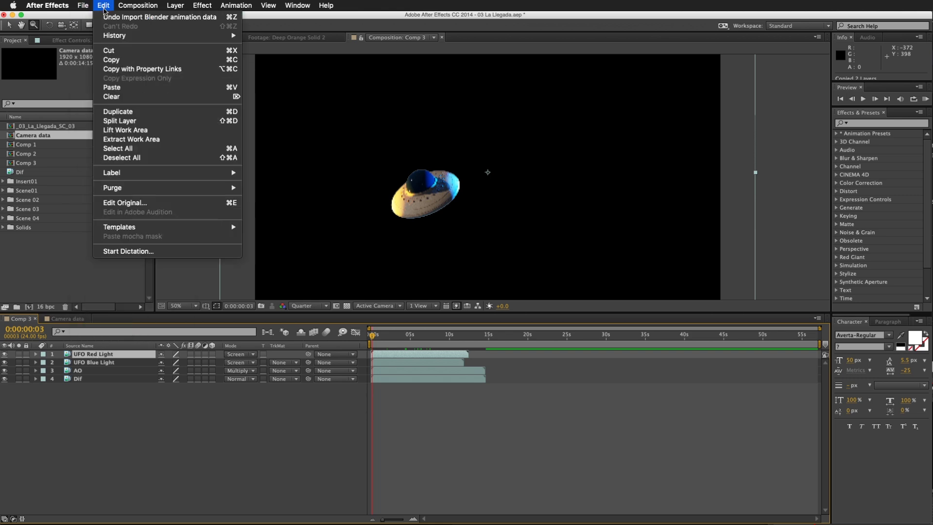
left_click(113, 87)
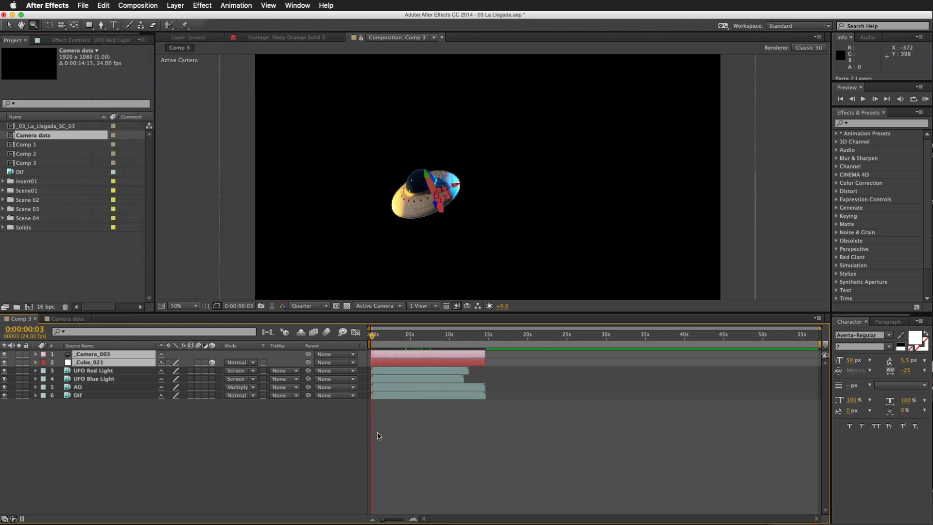
left_click(411, 404)
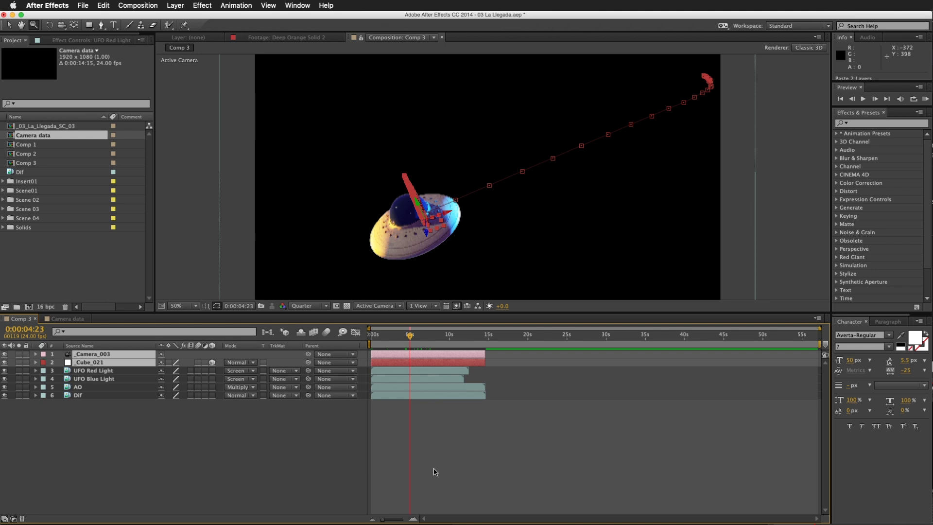
left_click(436, 471)
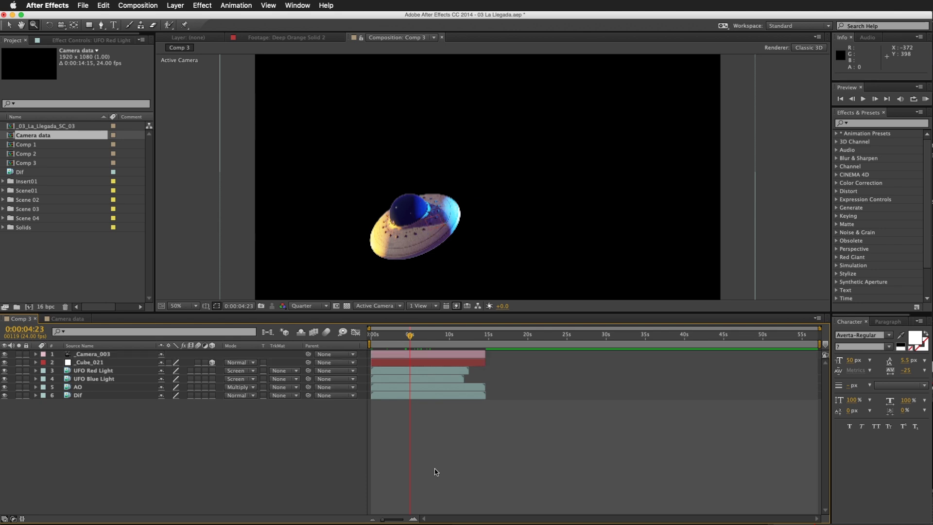
Scrub through the _Cube_021 motion path, then return to the first frame.
left_click(423, 363)
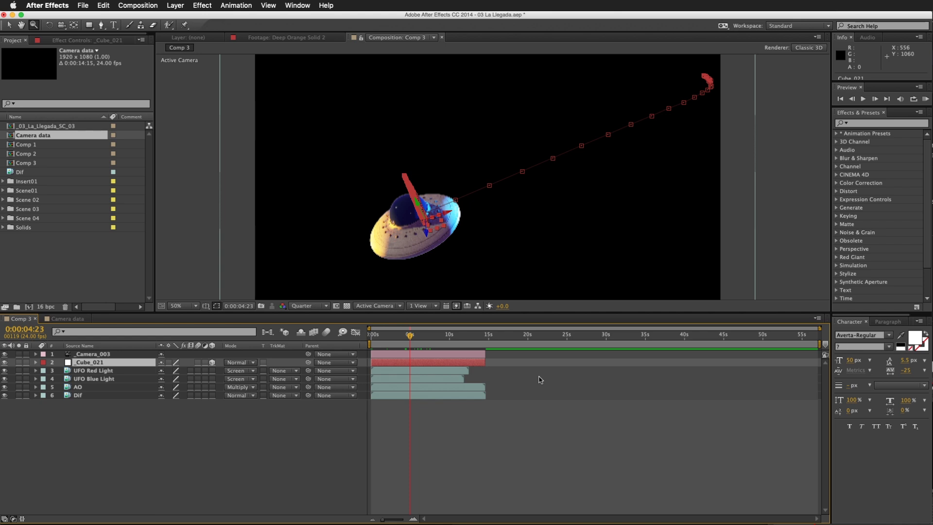
left_click_drag(409, 335, 440, 344)
key("Home")
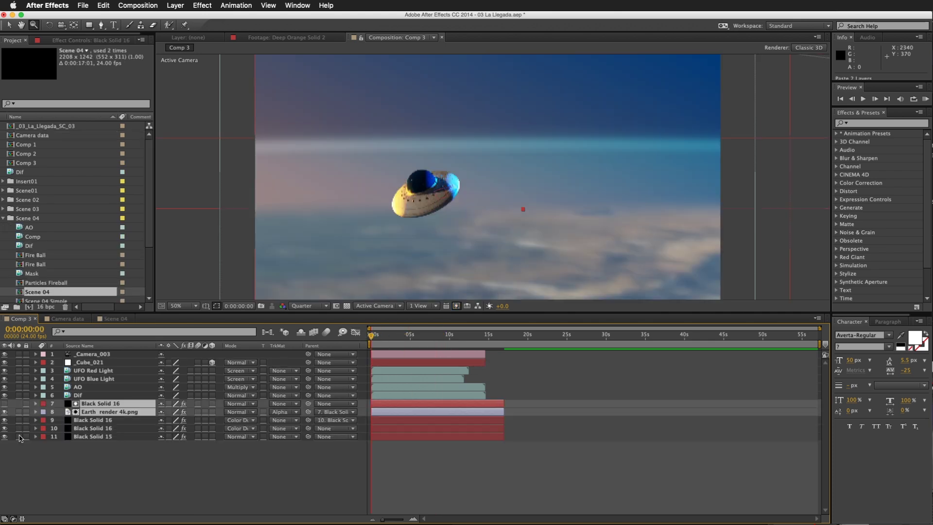
Solo the Black Solid 15 and Black Solid 16 layers and view the comp at 25%.
left_click(19, 437)
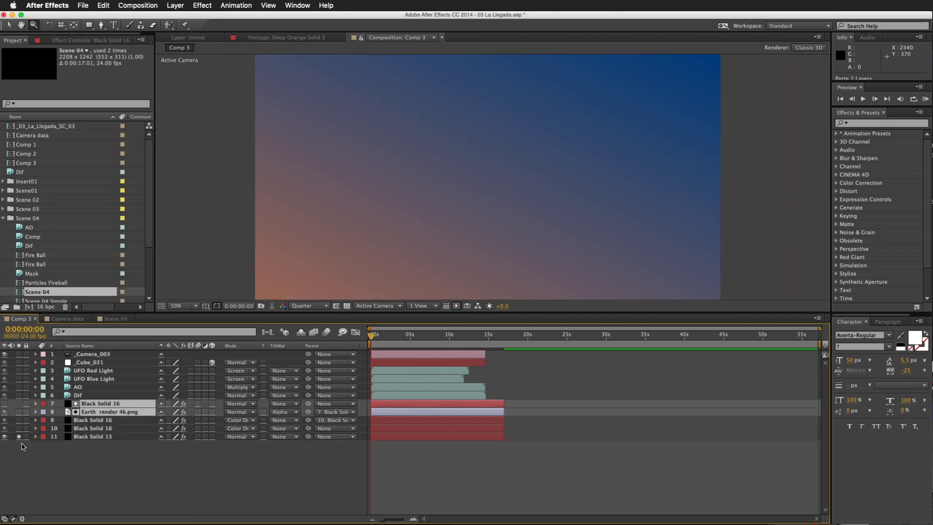
left_click(19, 428)
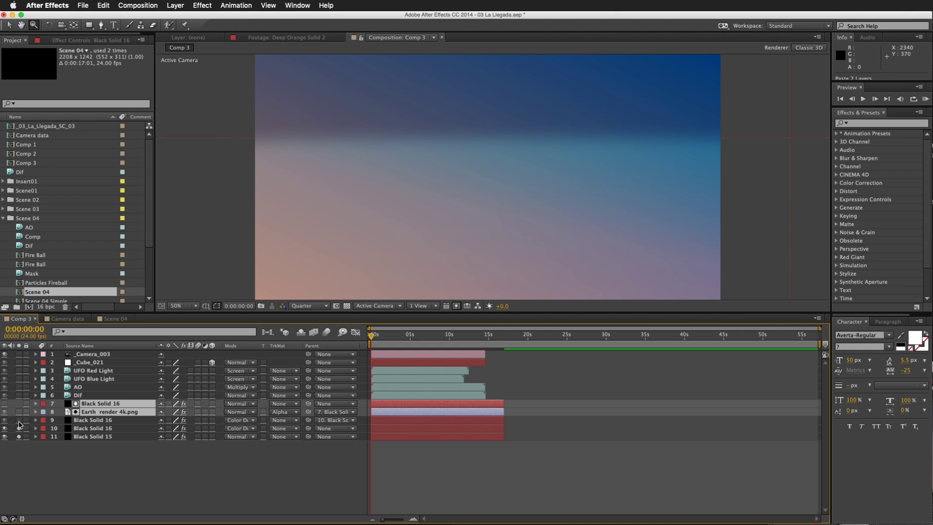
left_click(84, 428)
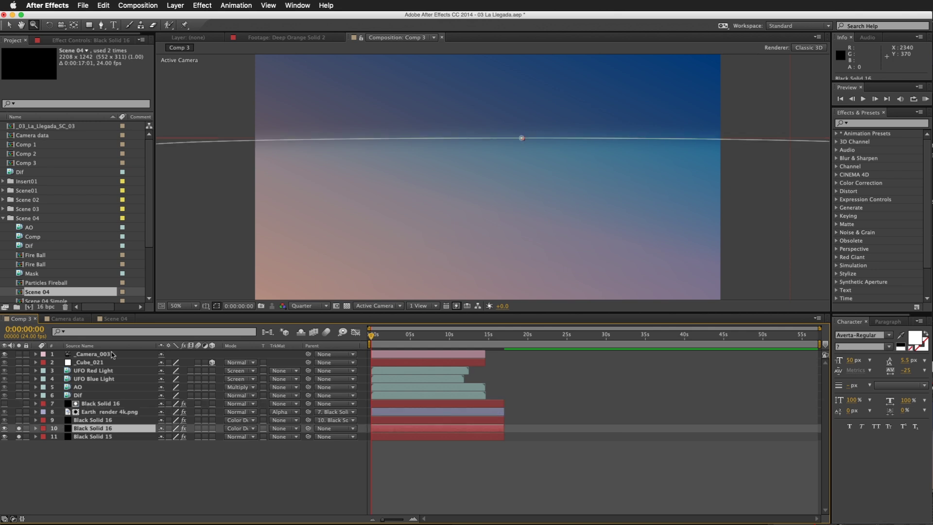
left_click(531, 194, "alt")
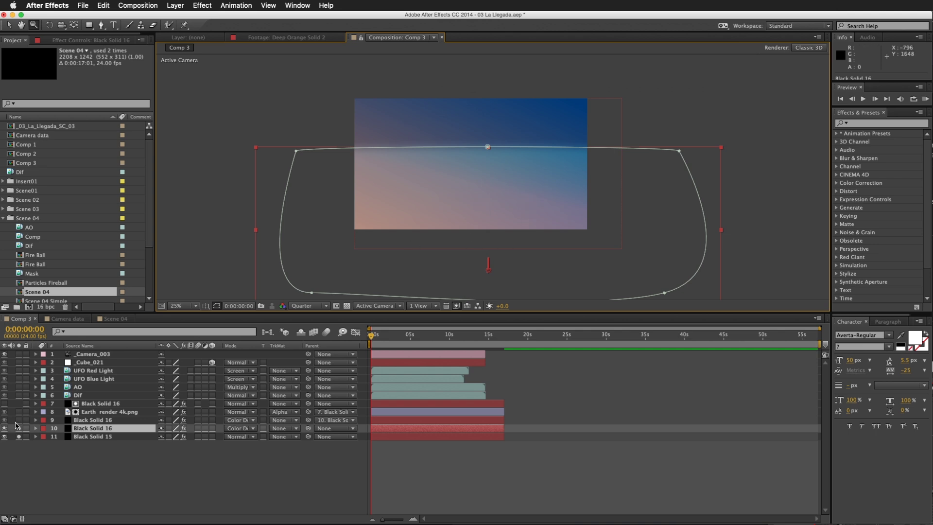
Inspect the Earth render 4k.png layer in the Layer panel, zooming and panning around it.
double_click(110, 412)
left_click(583, 141, "alt")
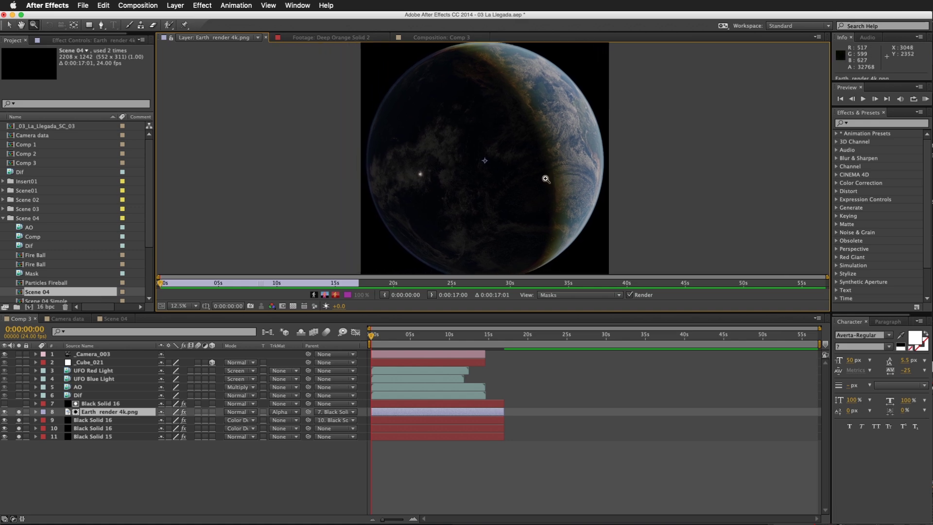
left_click(542, 171, "alt")
left_click(505, 145)
key("h")
left_click_drag(492, 173, 546, 174)
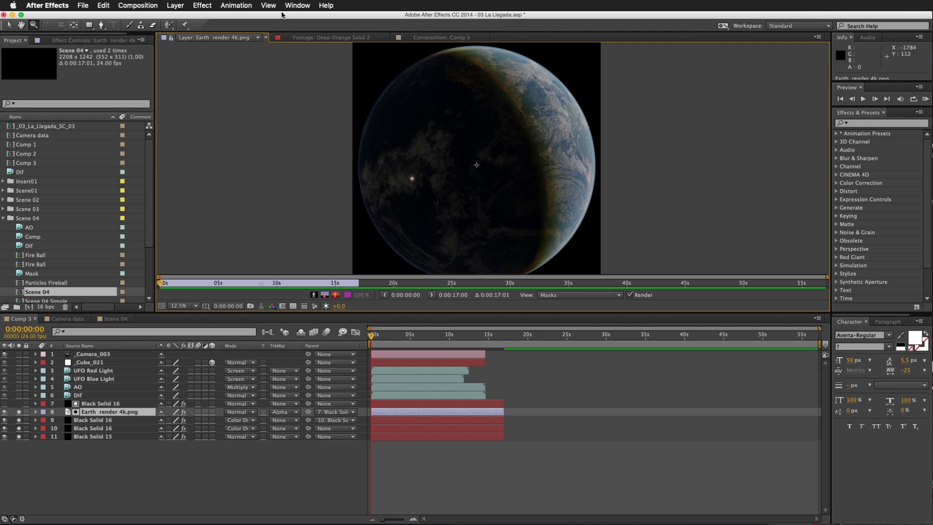
Back in Comp 3, solo the UFO light, AO and Dif layers and preview around 8 seconds.
left_click(454, 39)
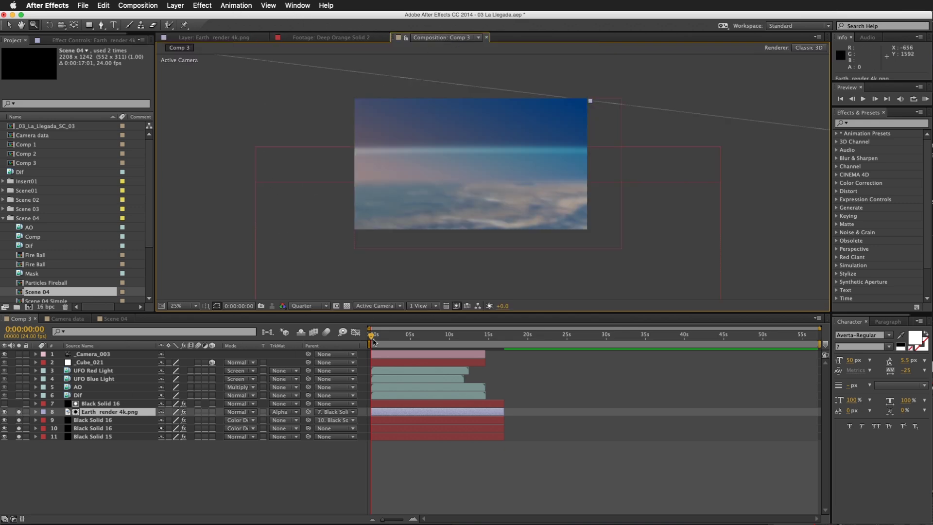
key("comma")
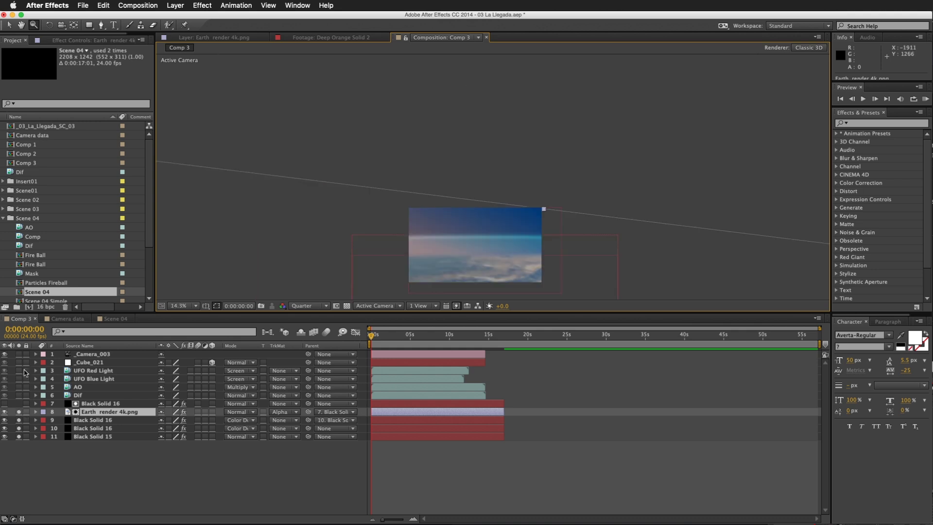
left_click_drag(21, 371, 18, 396)
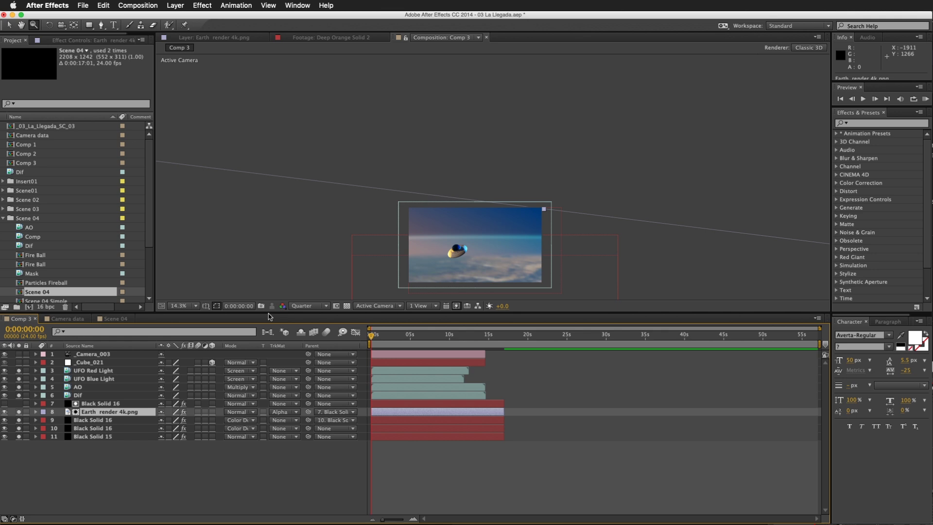
key("period")
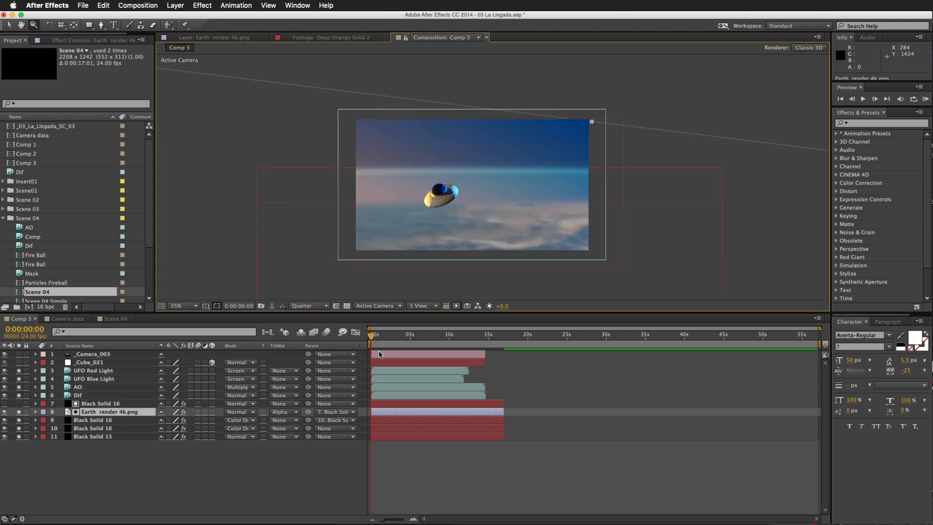
left_click_drag(375, 335, 442, 337)
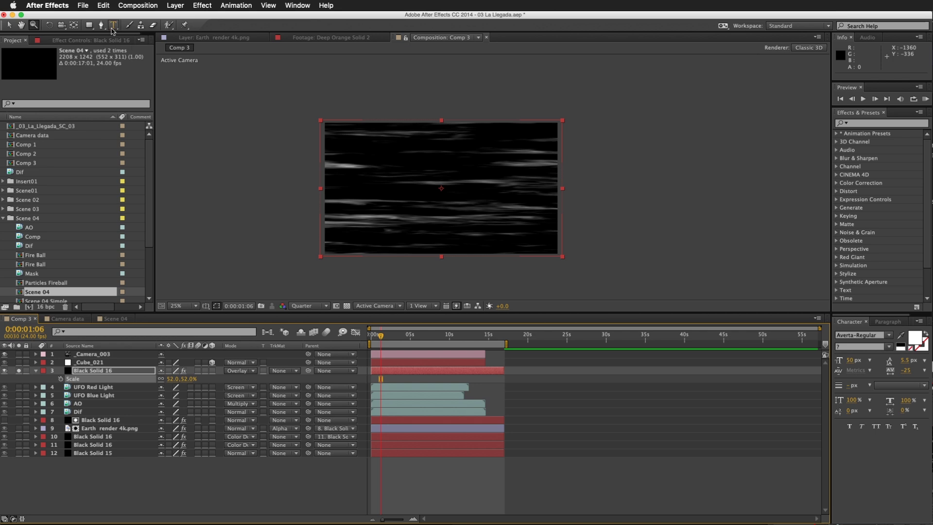
Set Fractal Noise Scale Width to 566.9 and Scale Height to 61.4.
left_click(91, 40)
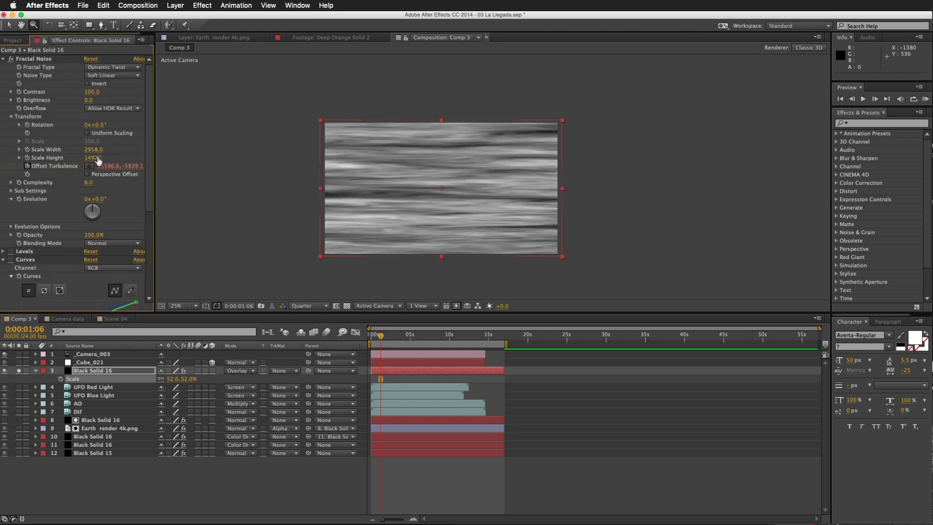
left_click(94, 151)
type("149")
key("Return")
scroll(445, 221, "up", 2)
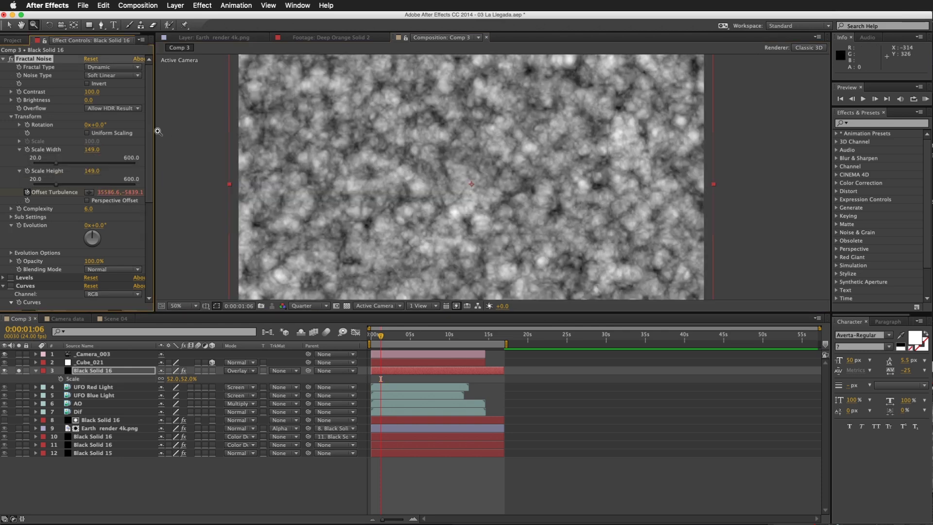
left_click_drag(61, 164, 130, 168)
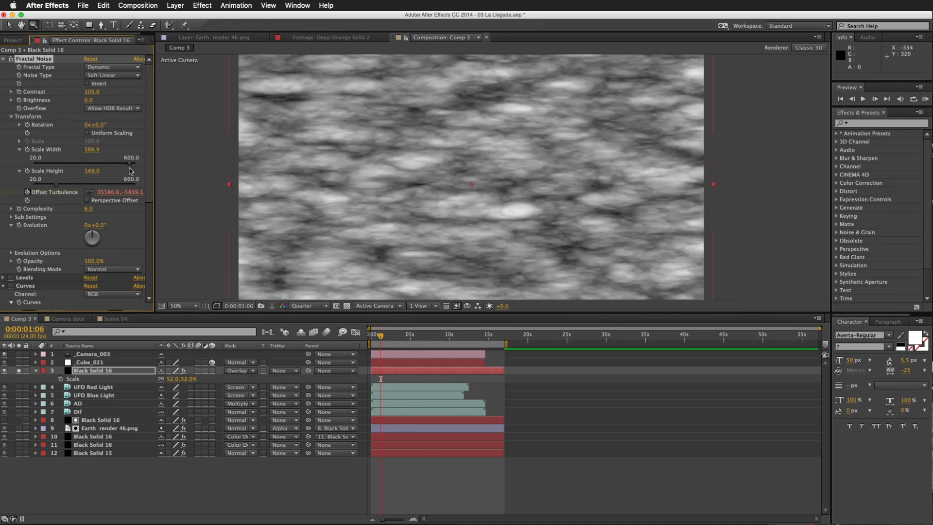
left_click_drag(54, 187, 41, 185)
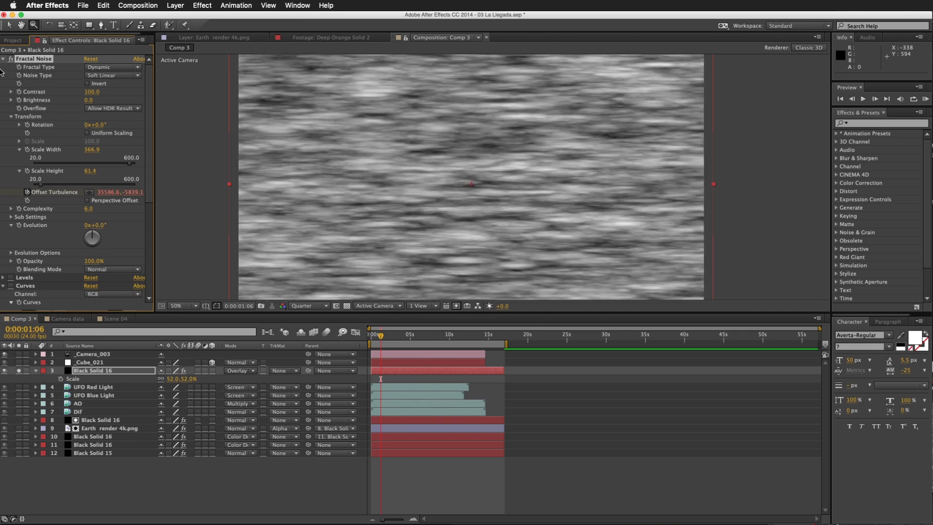
left_click(4, 59)
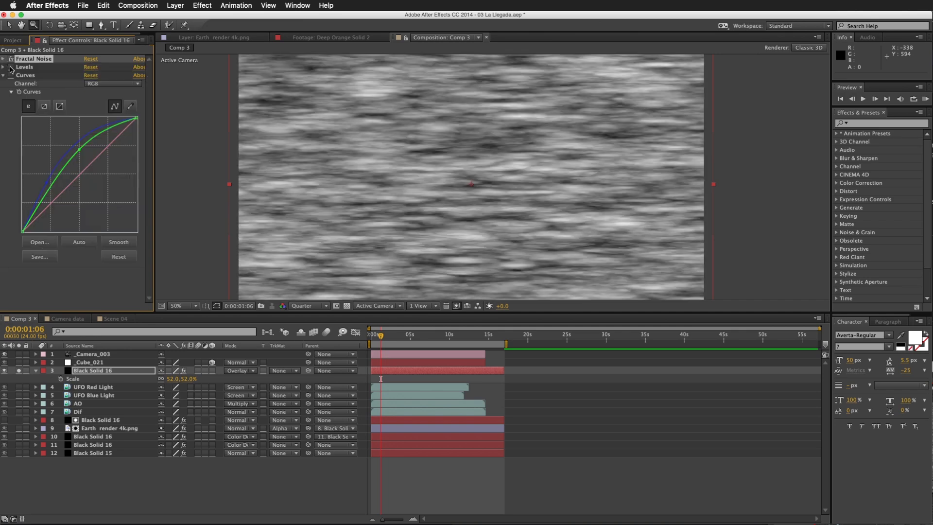
Enable Levels, rotate the noise layer to 17°, and scale it to 73%.
left_click(11, 67)
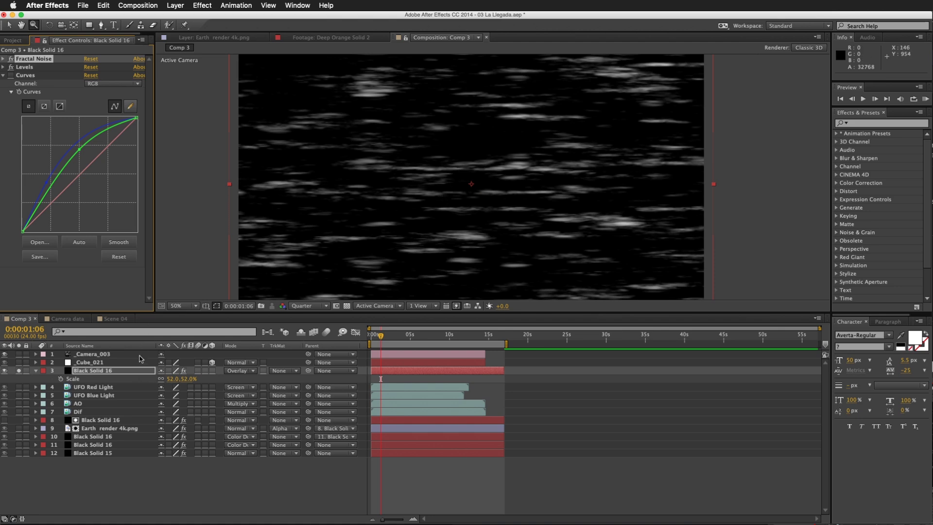
key("r")
left_click_drag(172, 380, 181, 379)
key("s")
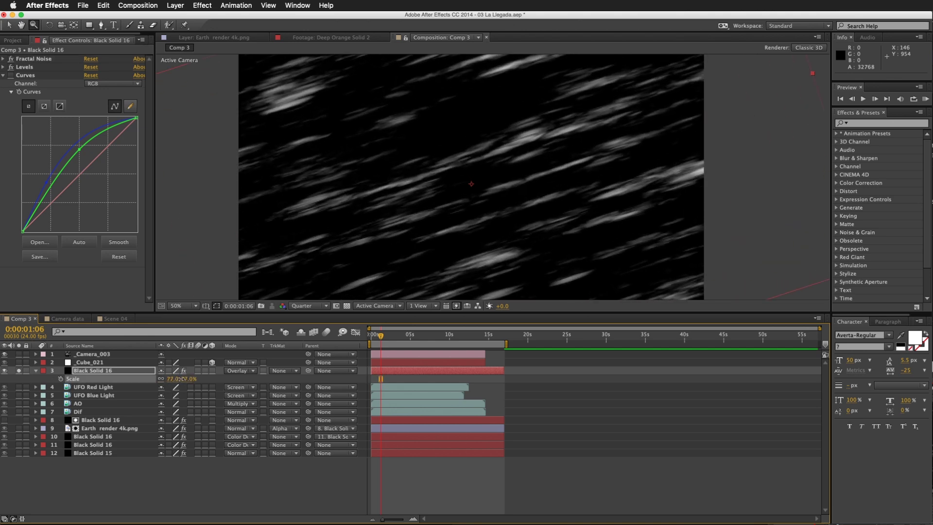
Shift the Fractal Noise turbulence offset to 8401.4, -31.2, preview from 1:00, and paste three Black Solid 16 layers.
left_click(4, 59)
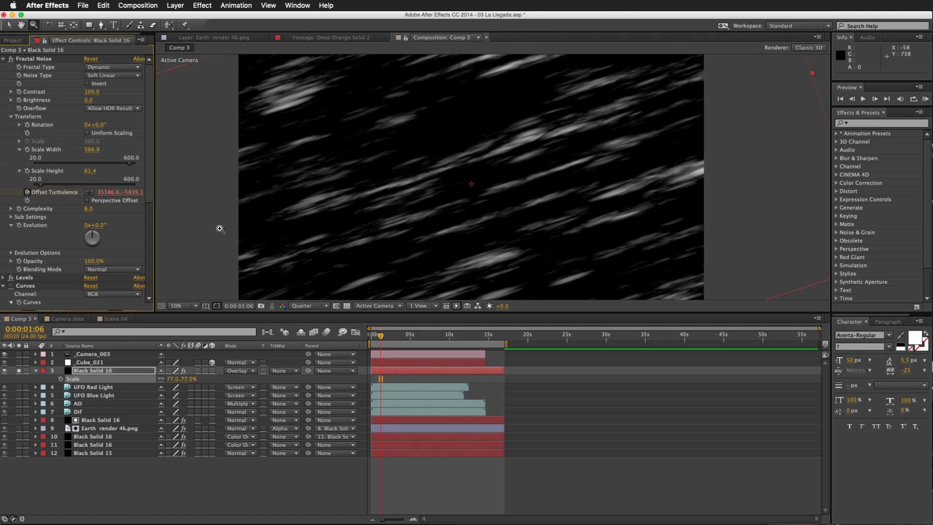
left_click_drag(104, 196, 124, 193)
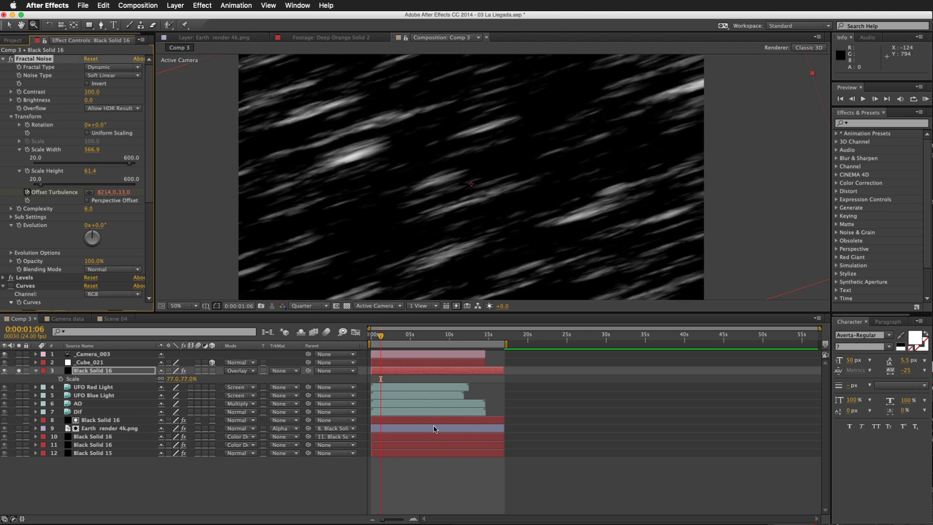
left_click(378, 335)
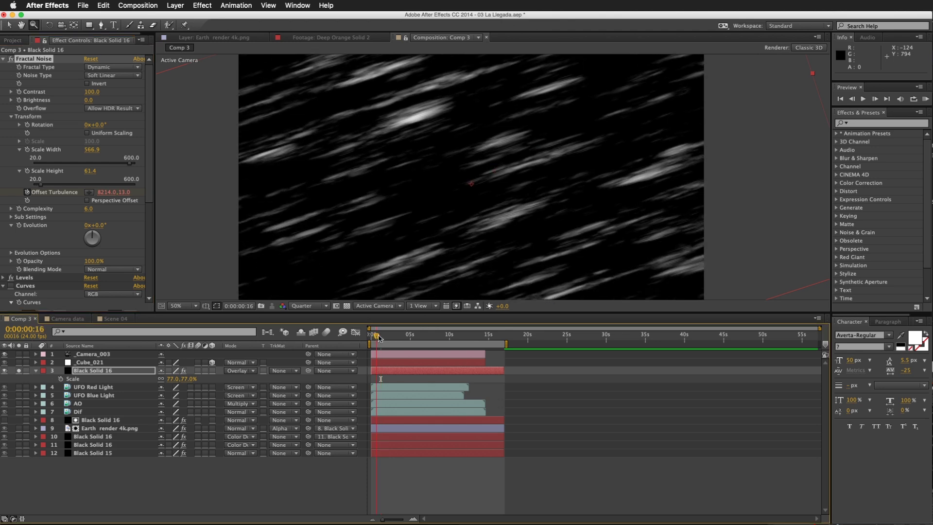
key("space")
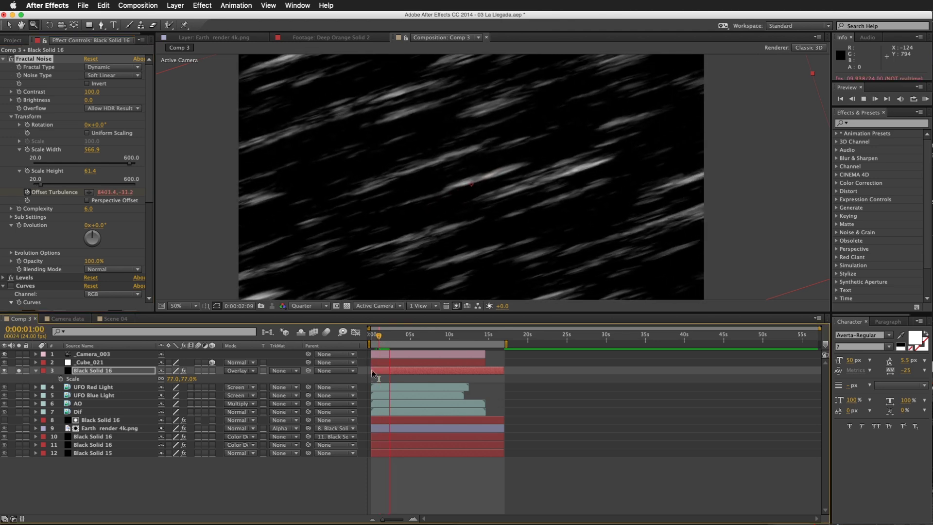
key("super+v")
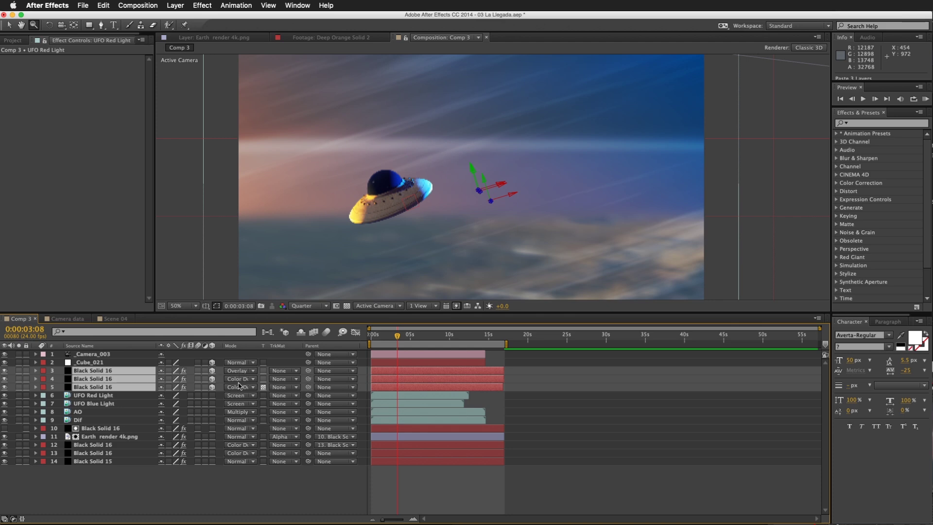
Preview the Dif beam layer soloed, then unsolo it and keep its blending mode on Screen.
key("space")
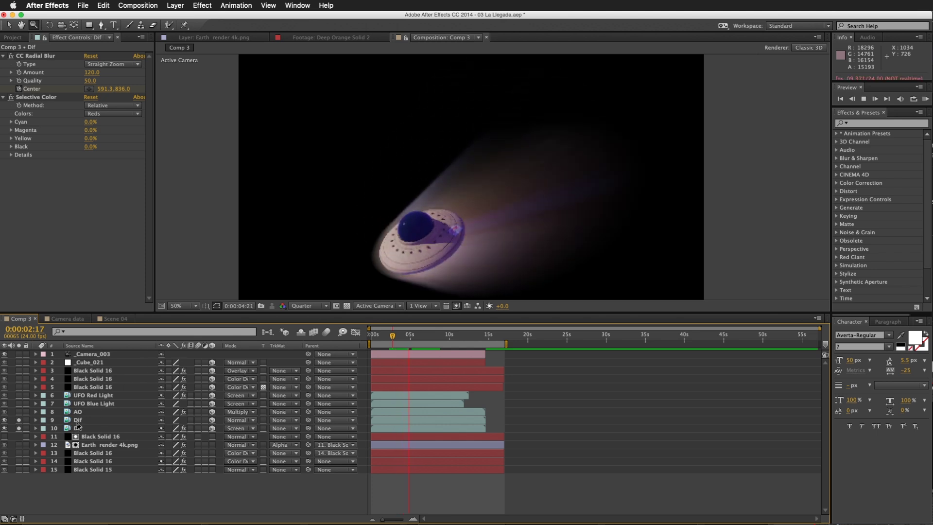
key("space")
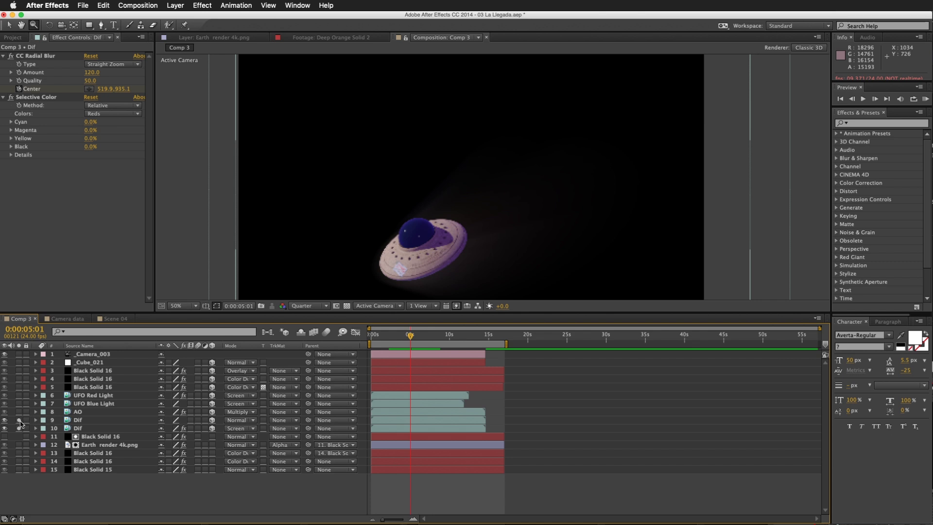
left_click(18, 428)
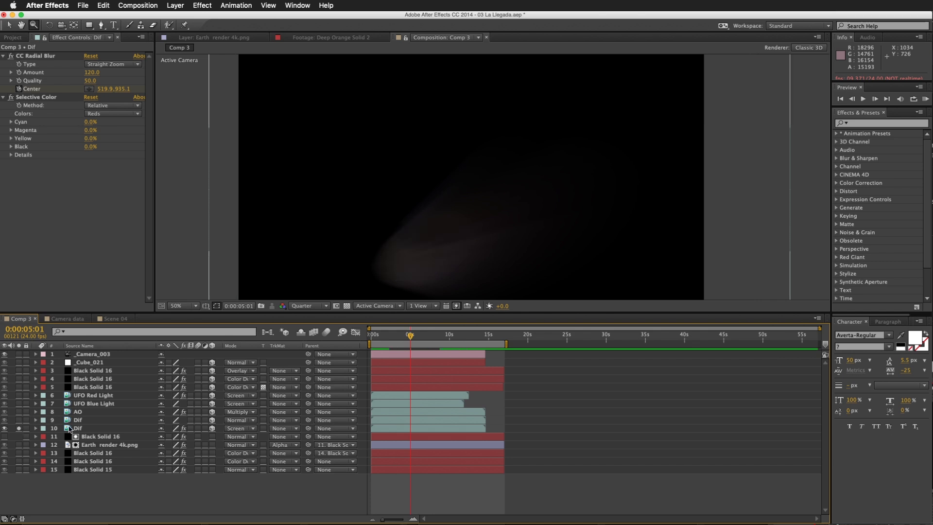
left_click(78, 428)
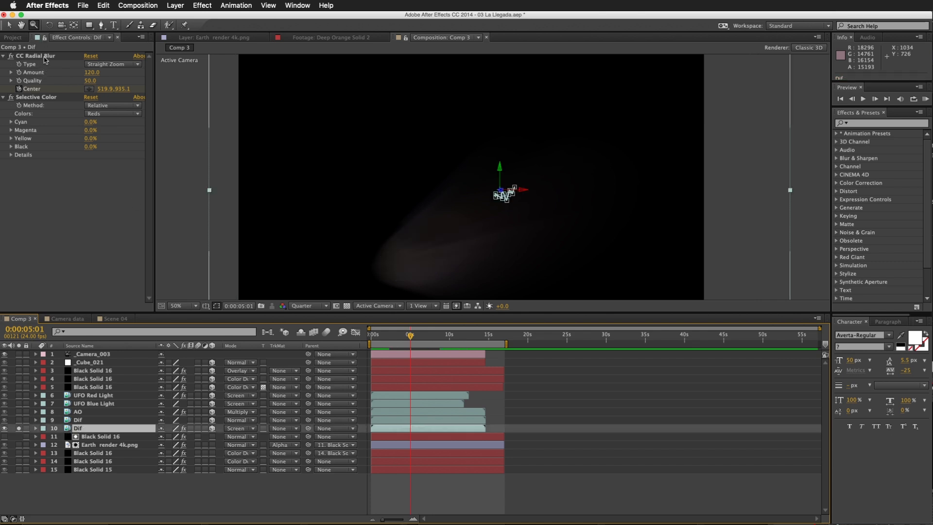
key("space")
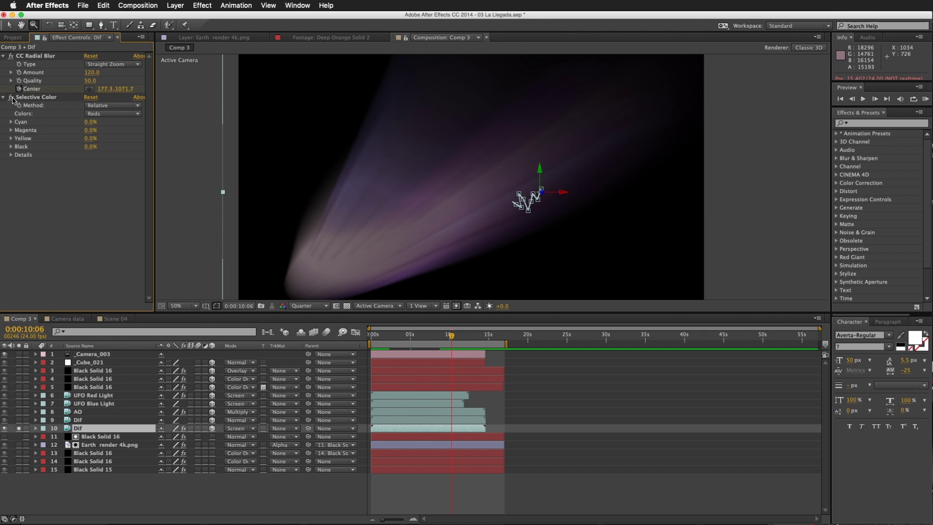
left_click(18, 428)
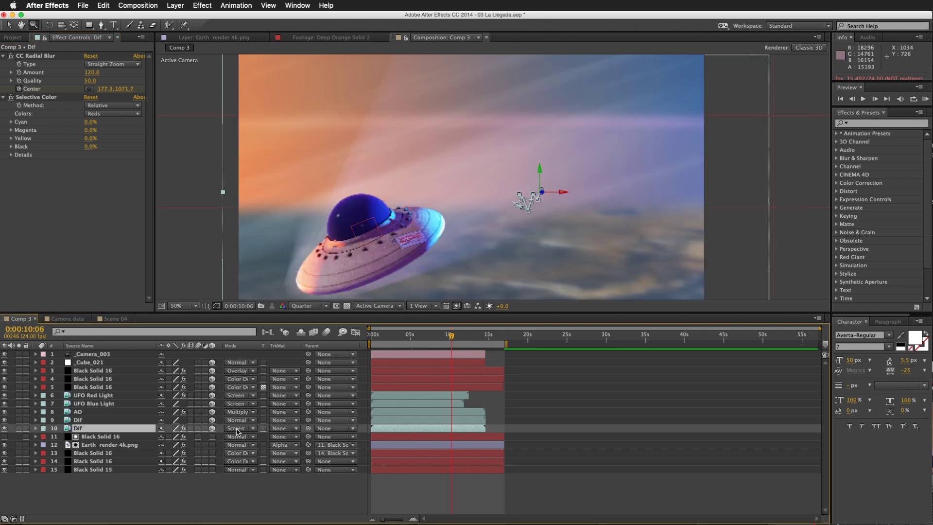
left_click(237, 430)
left_click(219, 425)
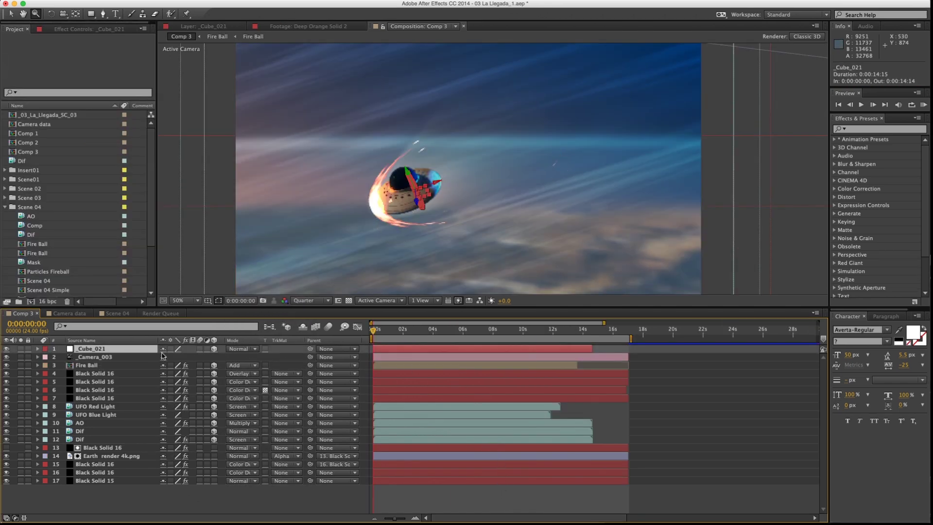
Select and briefly solo the Fire Ball layer in Comp 3, then open its precomp.
left_click(90, 365)
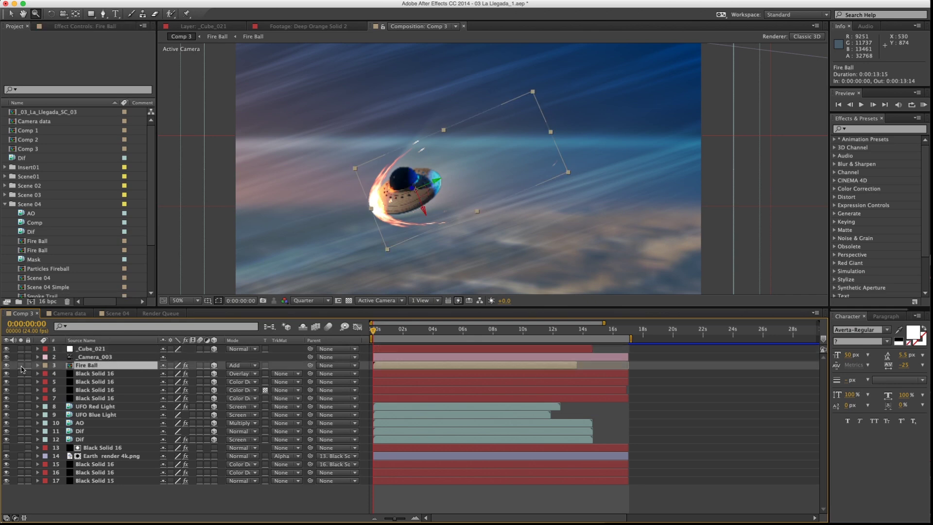
left_click(21, 366)
left_click(21, 365)
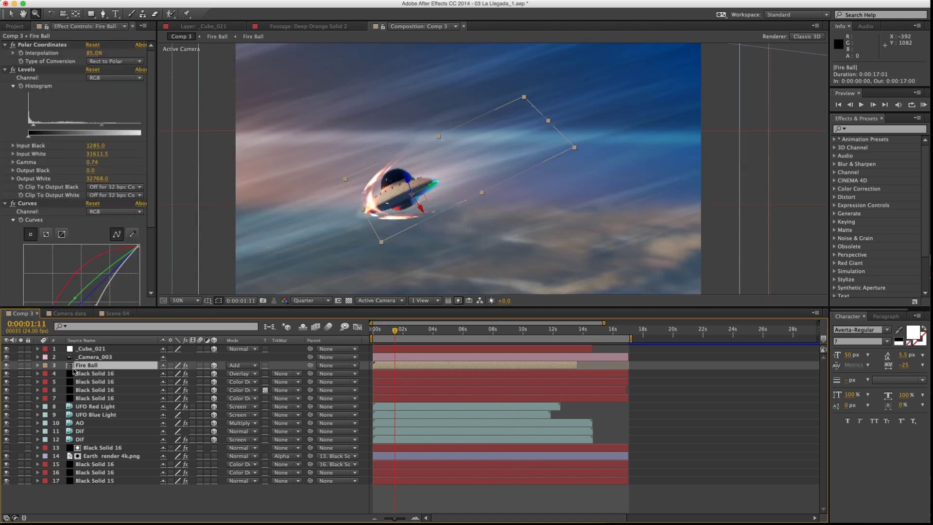
double_click(96, 365)
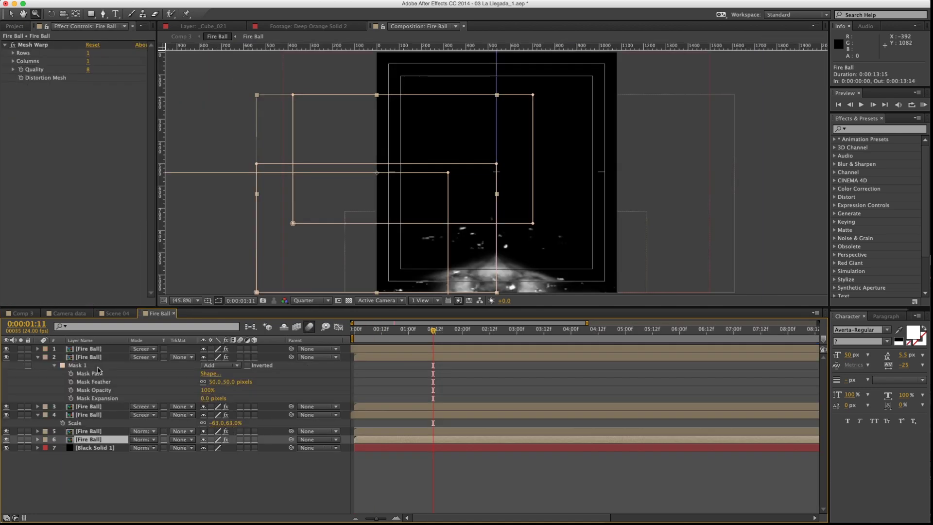
Open the nested fractal noise precomp and scrub time to watch the noise animate.
left_click(39, 356)
double_click(89, 400)
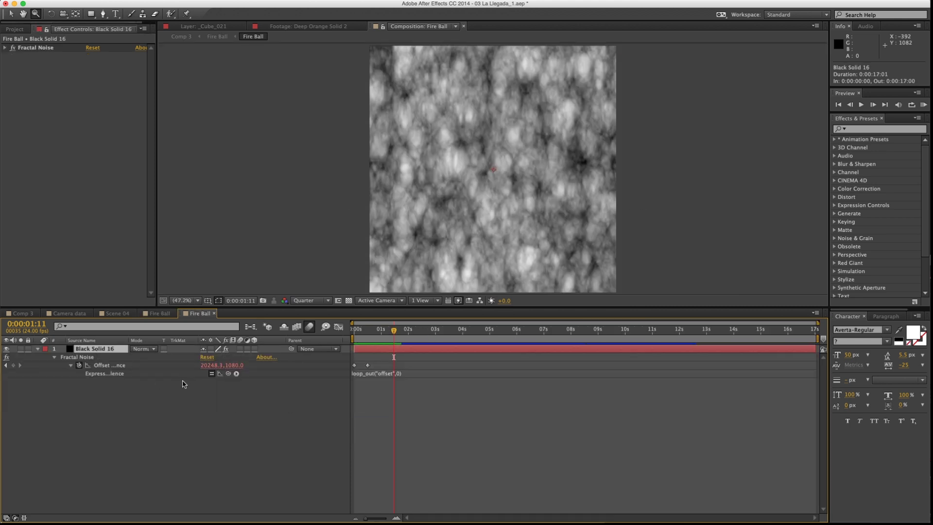
left_click_drag(403, 333, 409, 334)
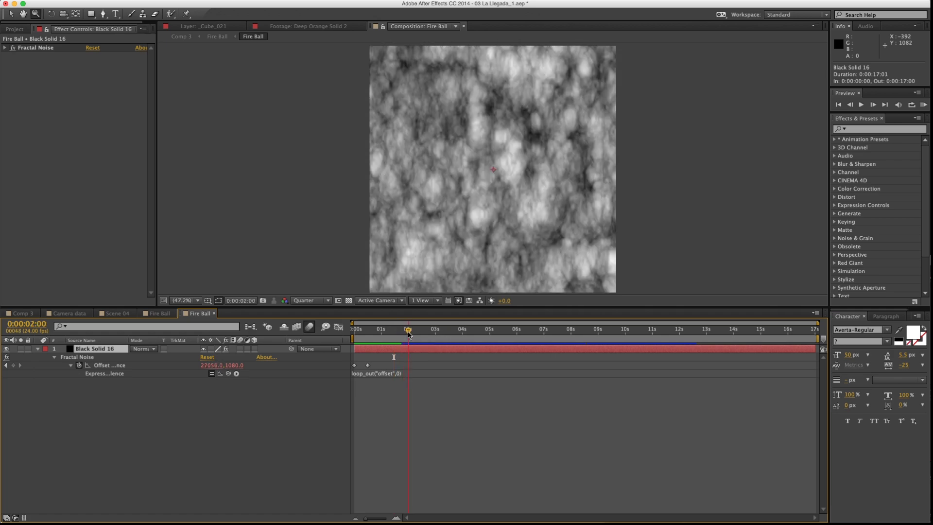
Back in the Fire Ball comp, reposition the fire layer, then undo to restore its mask modes.
left_click(162, 313)
left_click_drag(481, 206, 499, 218)
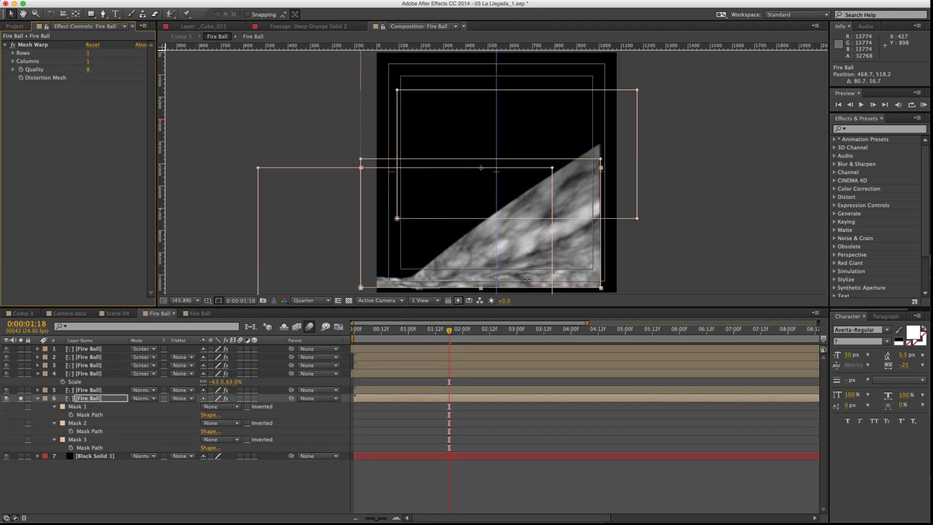
left_click_drag(521, 253, 409, 257)
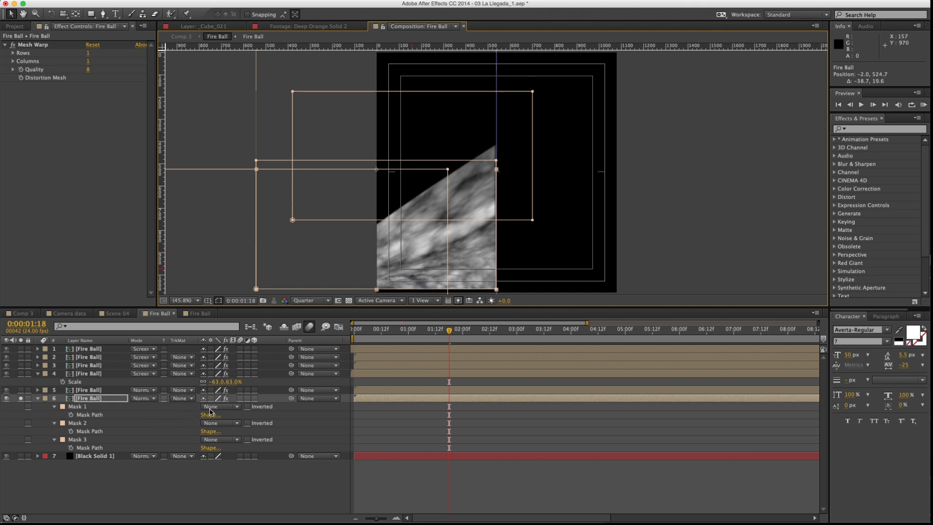
key("super+z")
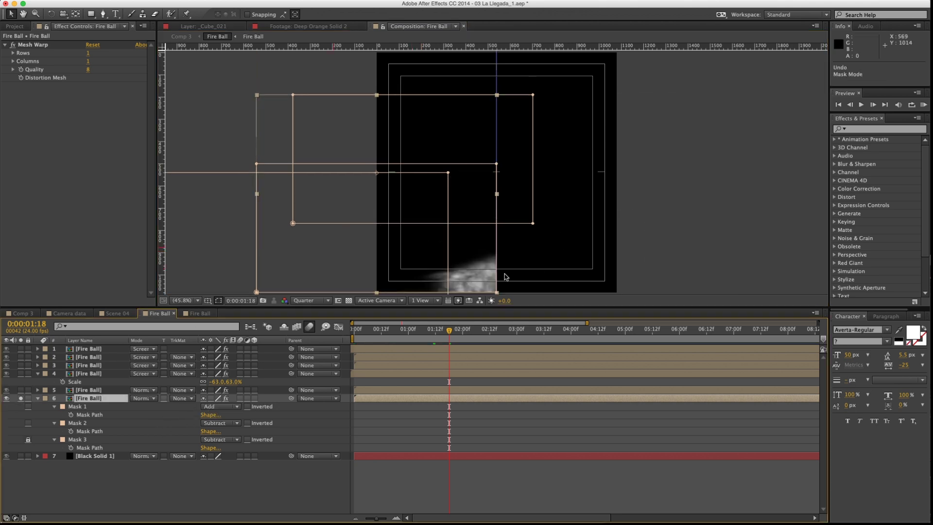
left_click_drag(488, 254, 490, 233)
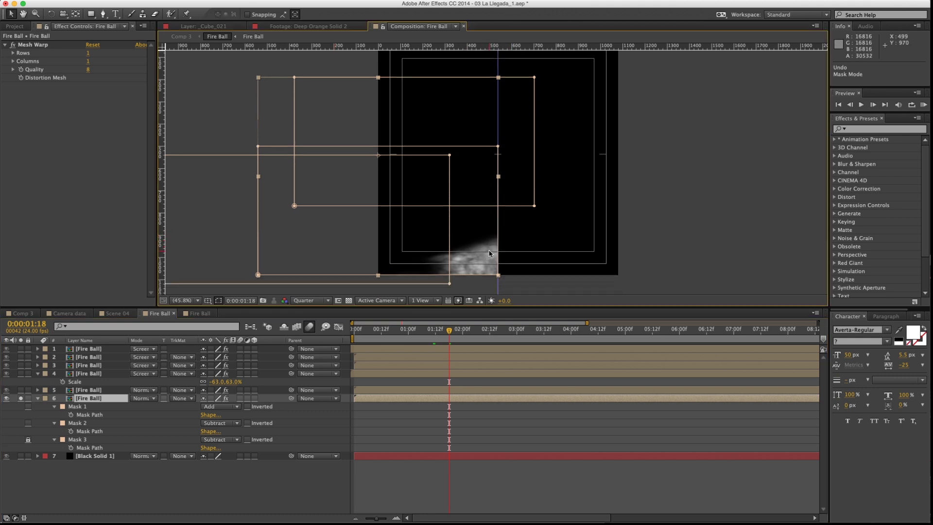
Solo fire layers 5 through 1, collapse their properties, and preview the fire precomp.
left_click(21, 390)
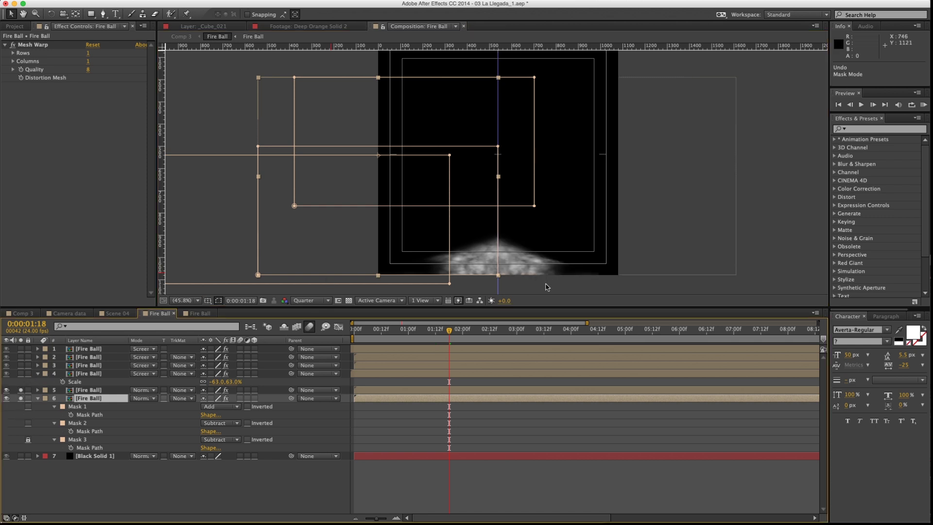
left_click(21, 374)
left_click(21, 365)
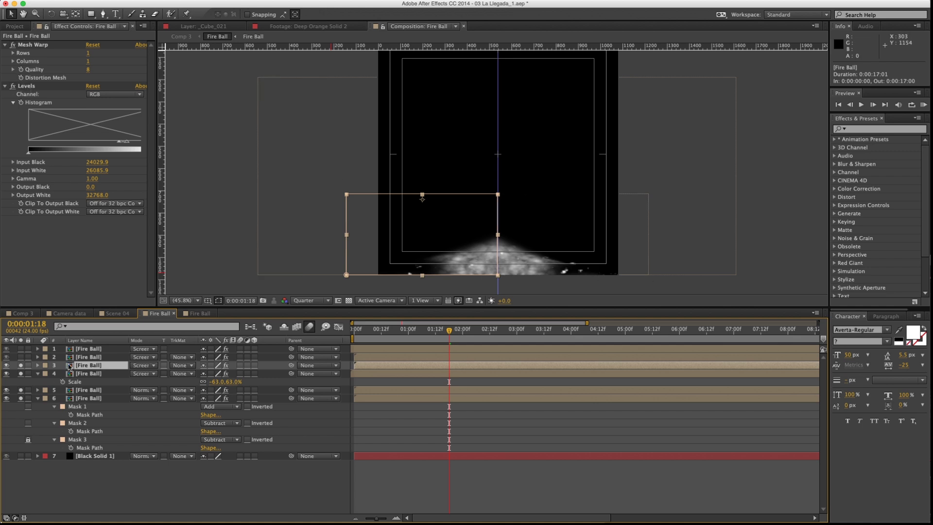
left_click(20, 357)
left_click(21, 349)
key("ctrl+grave")
key("space")
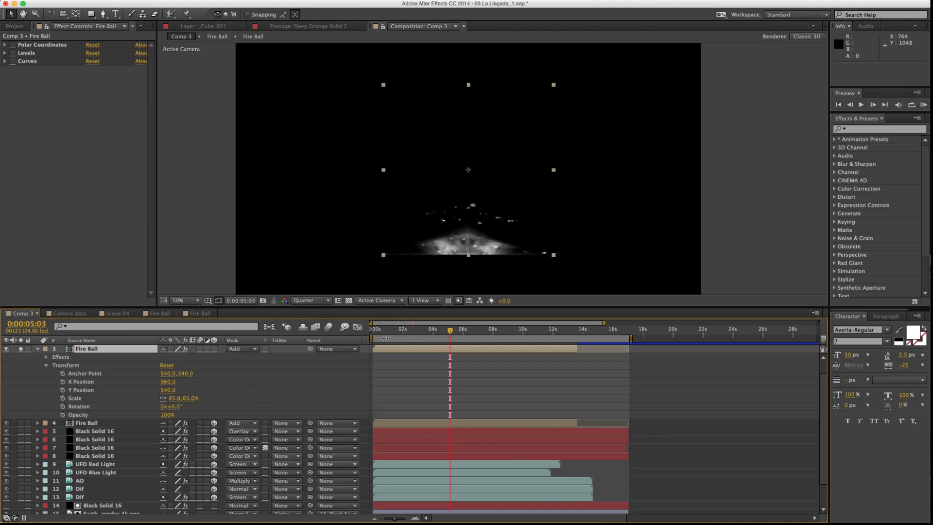
Enable Polar Coordinates on Fire Ball and scale the ring to 31, 74.4%.
key("space")
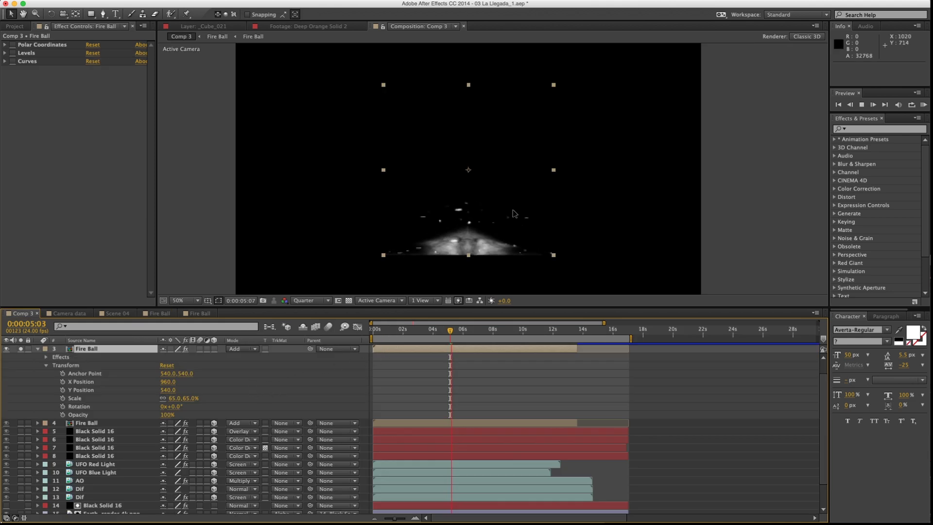
key("space")
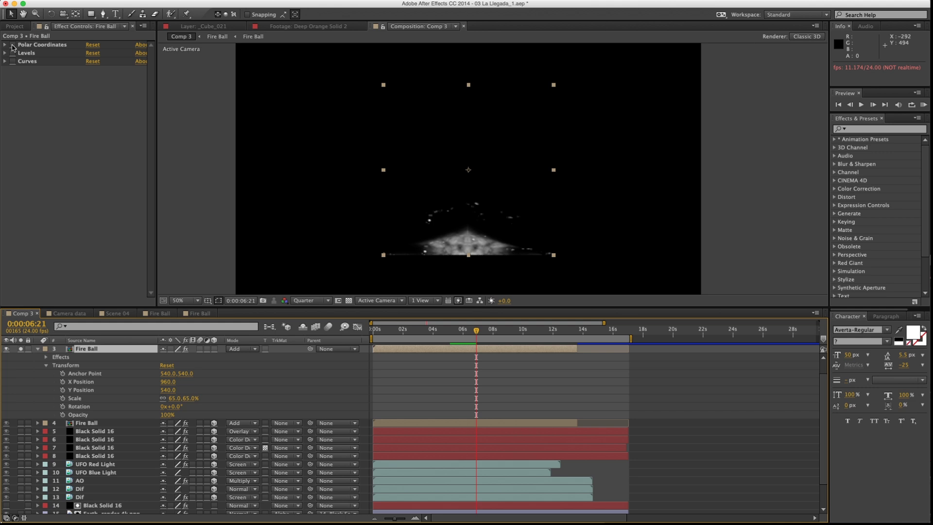
left_click(13, 44)
left_click(5, 44)
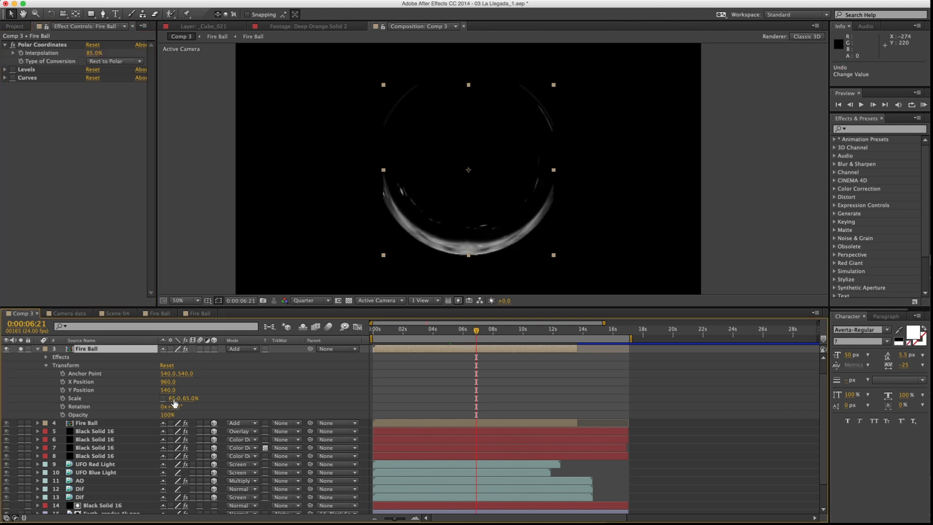
left_click_drag(184, 400, 141, 398)
left_click(163, 398)
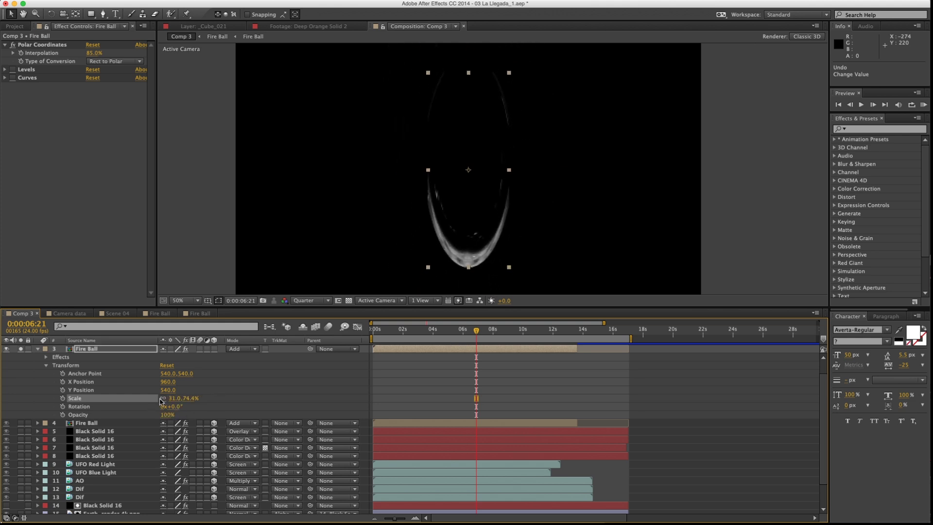
Enable Levels and Curves to darken the ring and tint it orange, then collapse the layer.
left_click(13, 70)
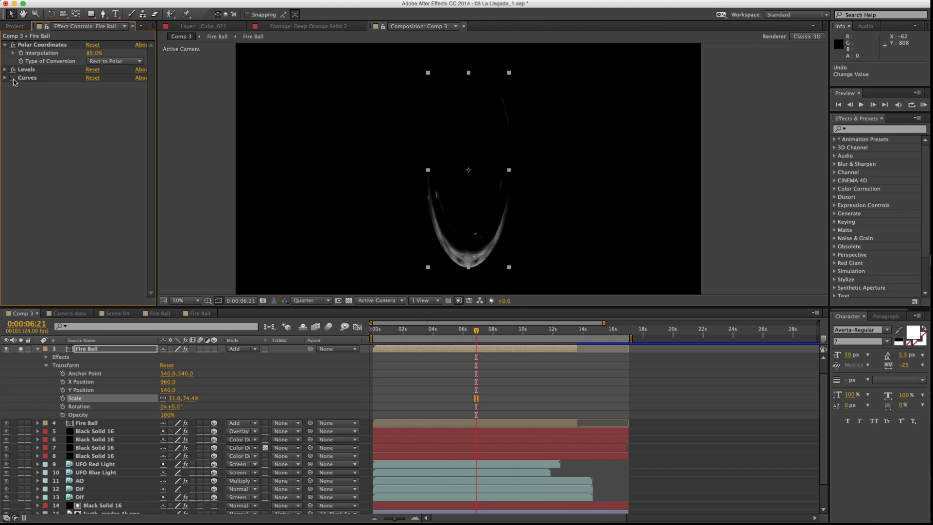
left_click(13, 78)
left_click(5, 77)
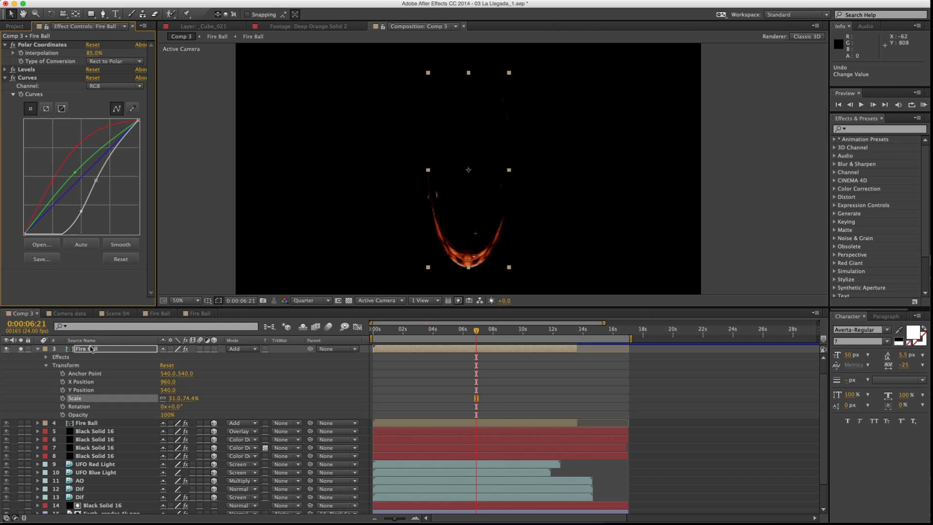
left_click(47, 349)
left_click(38, 349)
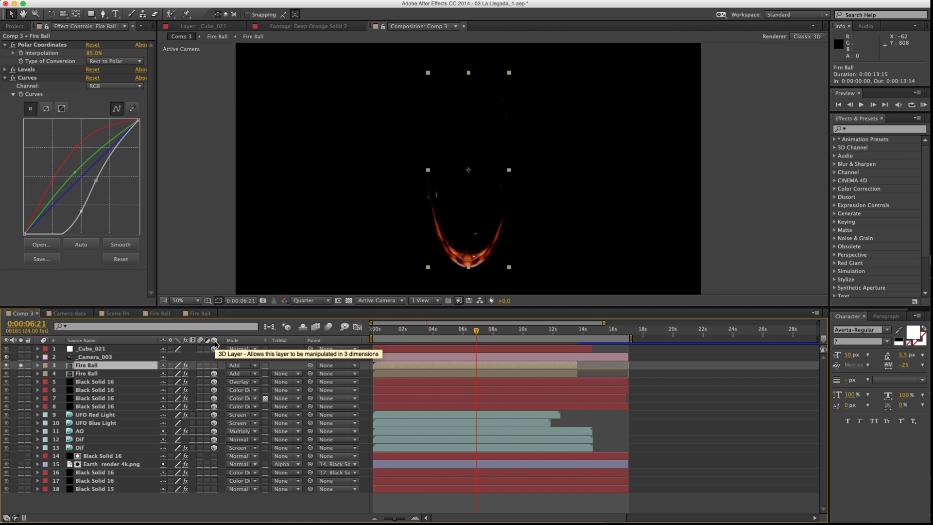
Make Fire Ball a 3D layer and inspect the _Cube_021 layer's Position animation.
left_click(213, 368)
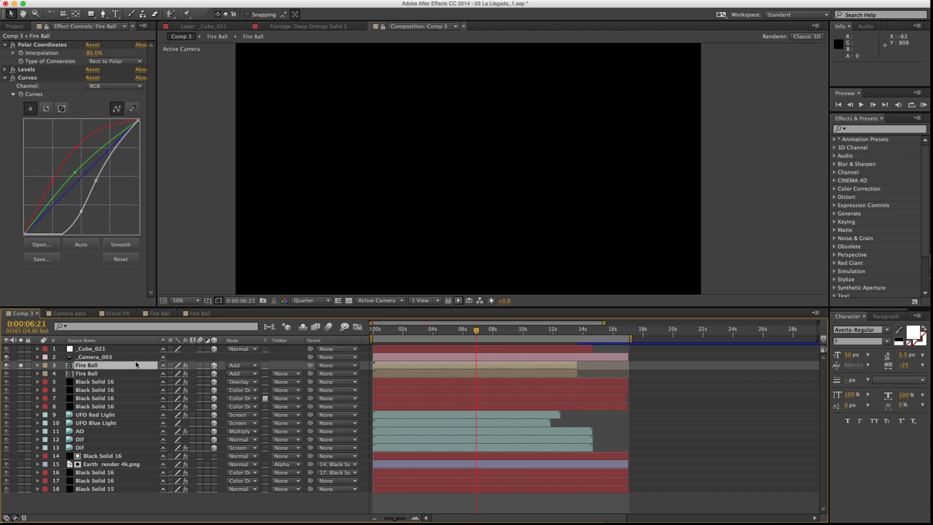
left_click(112, 359)
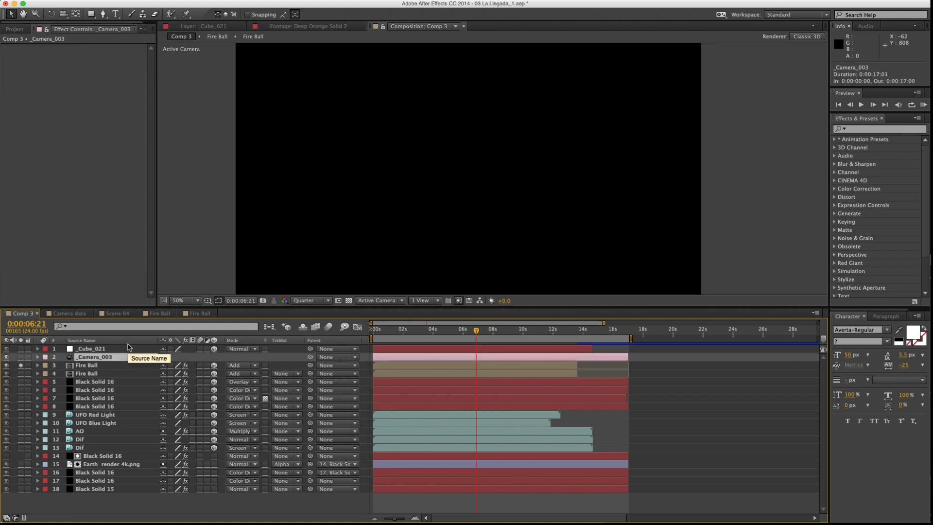
left_click(98, 365)
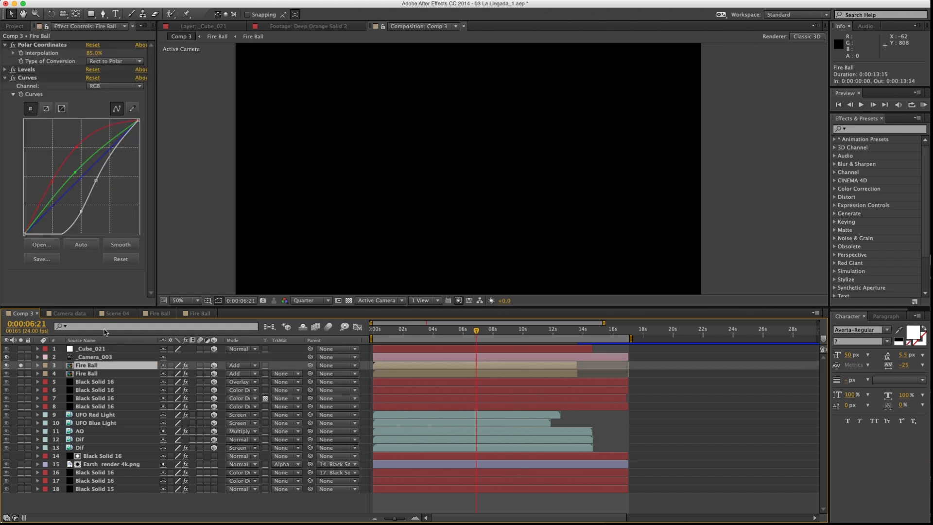
left_click(38, 365)
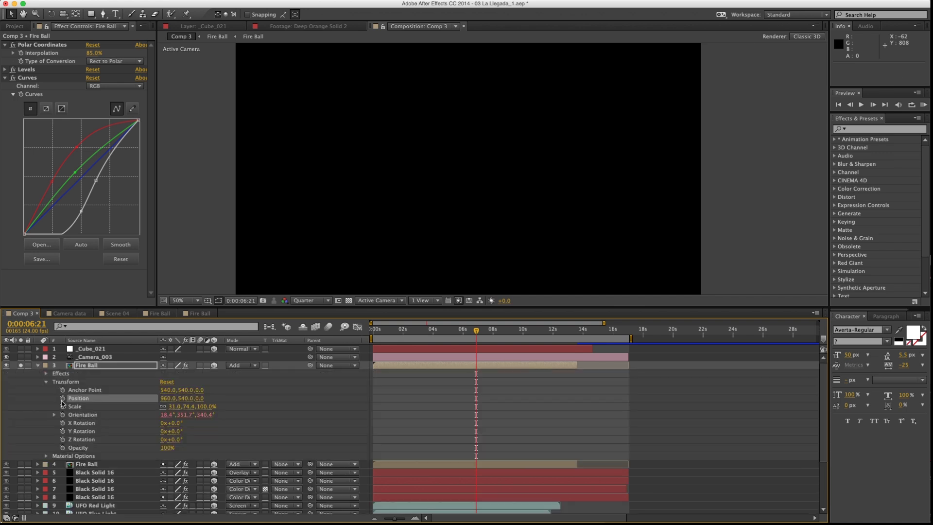
left_click(92, 349)
left_click(37, 349)
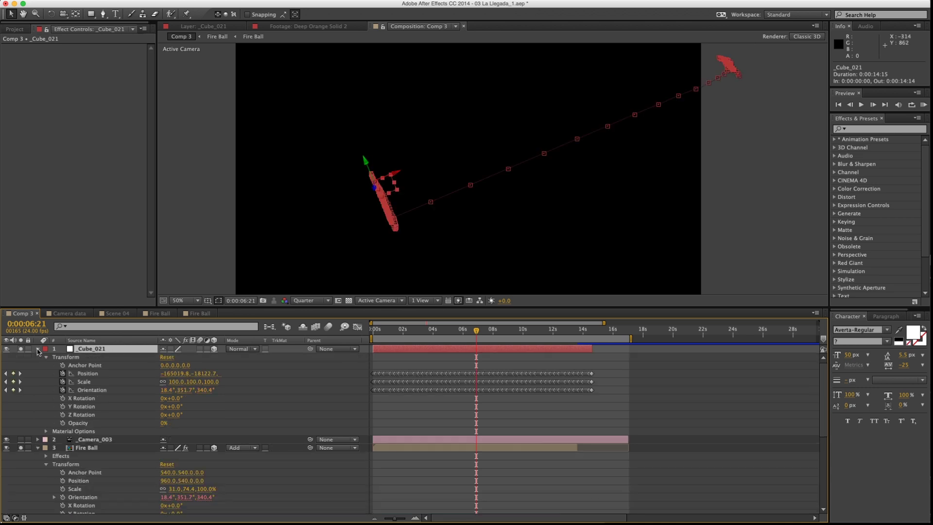
left_click(88, 373)
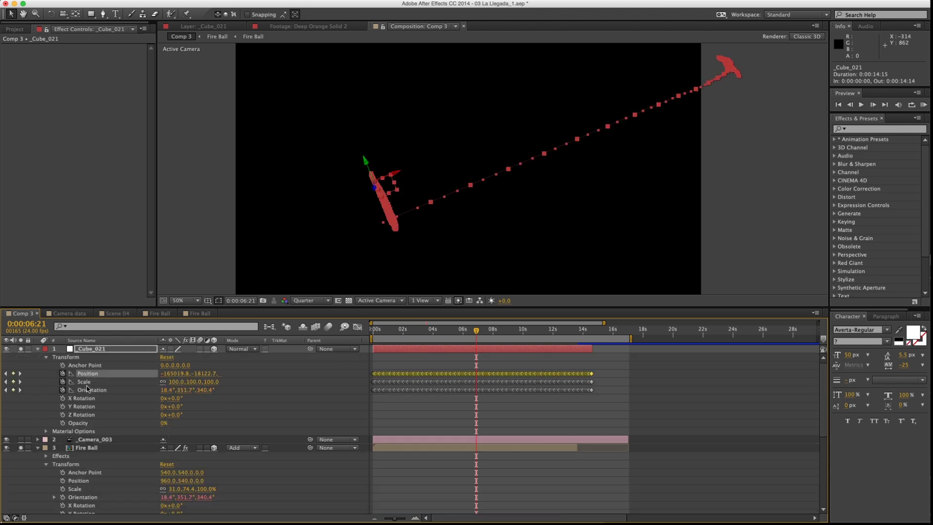
Link Fire Ball's Position to _Cube_021 Position with an expression, then preview.
left_click(62, 481)
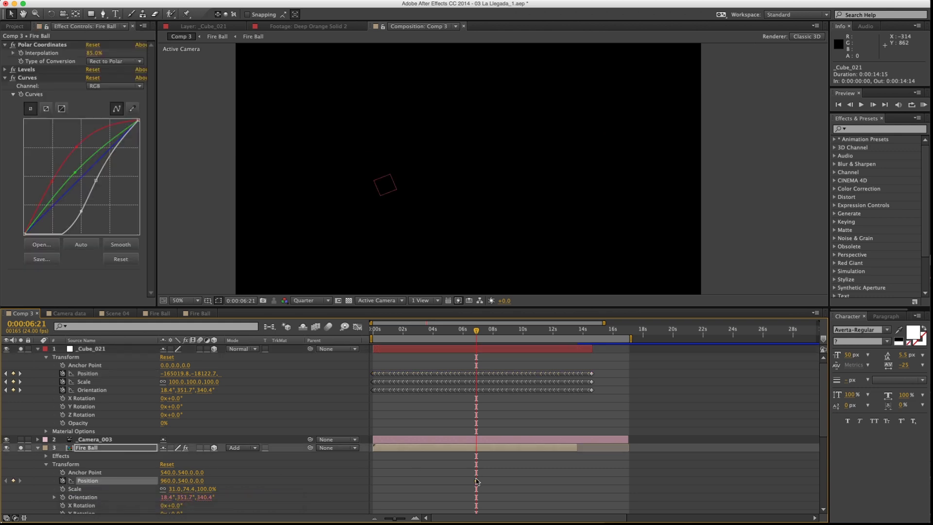
key("super+z")
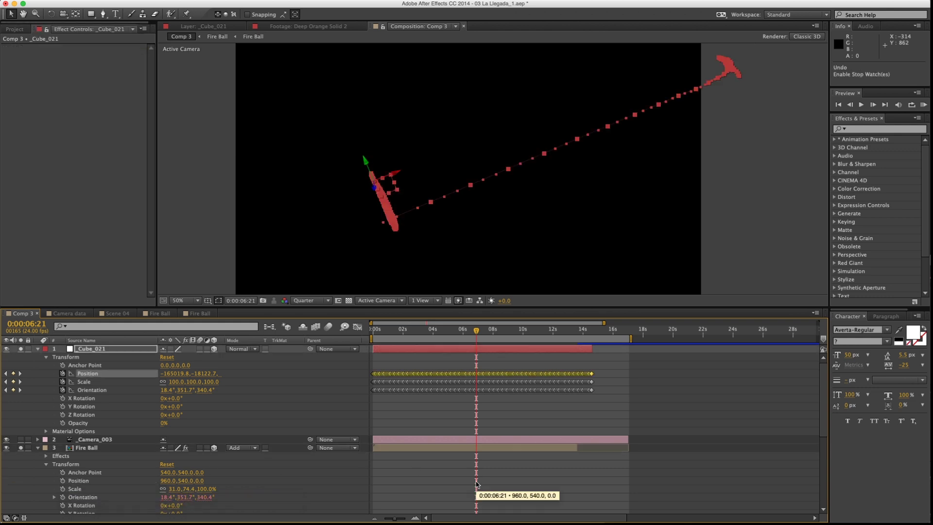
left_click(62, 481, "alt")
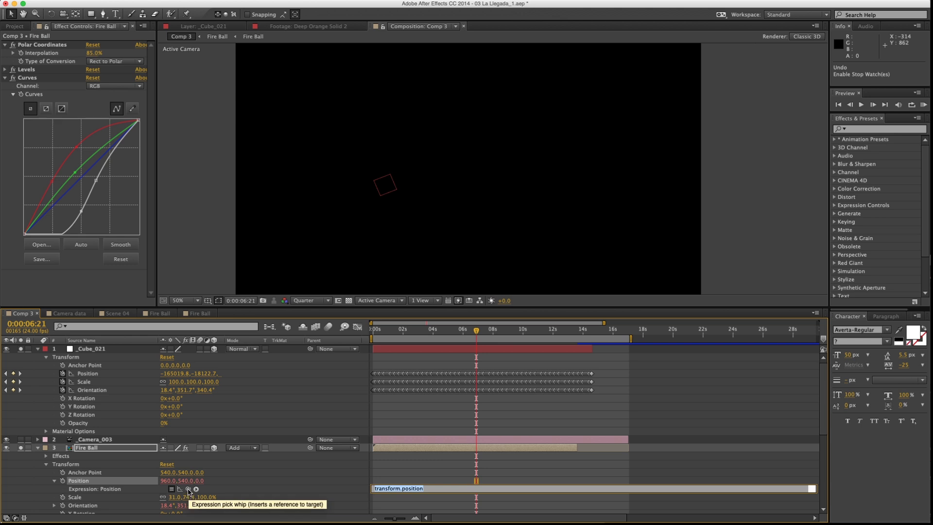
left_click_drag(189, 489, 94, 375)
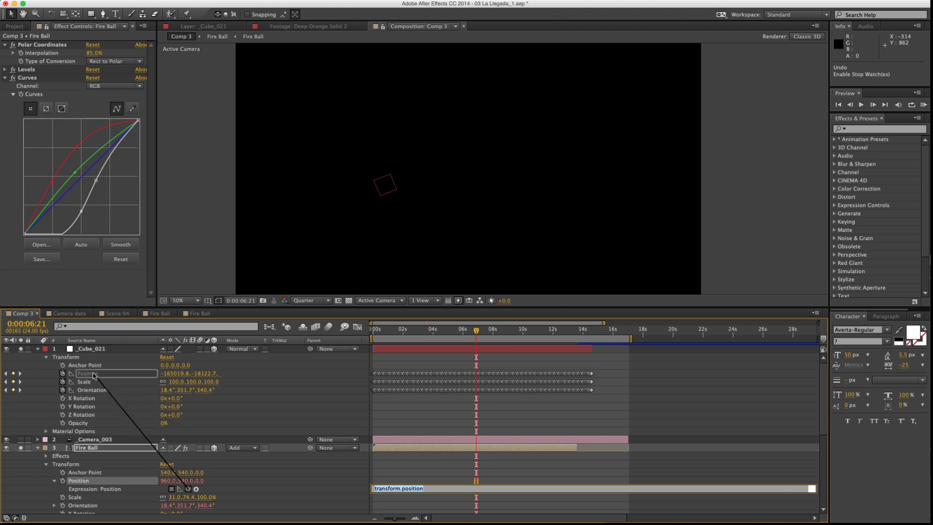
left_click_drag(94, 374, 93, 375)
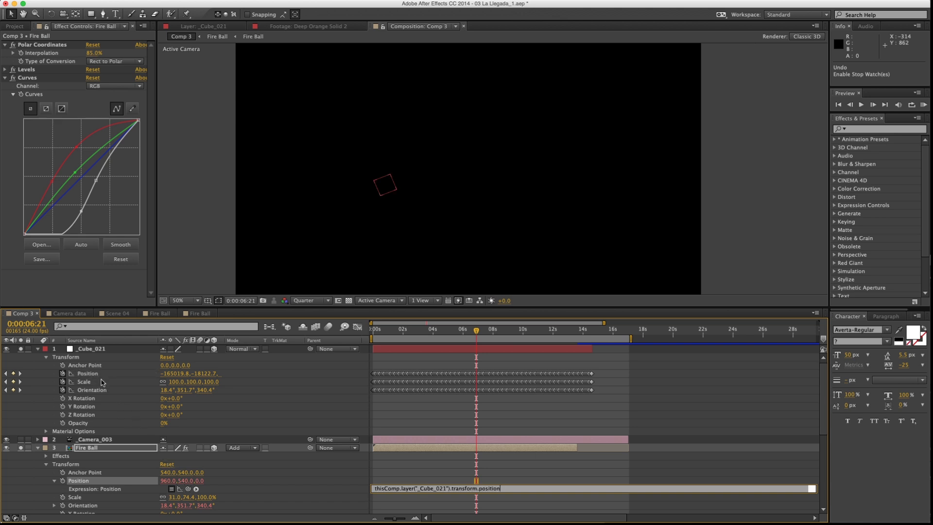
key("KP_Enter")
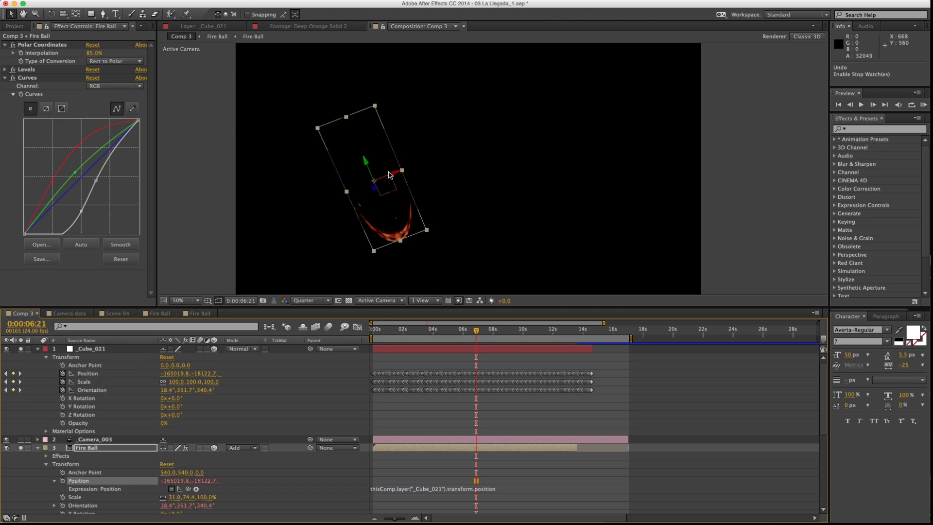
key("ctrl+grave")
key("space")
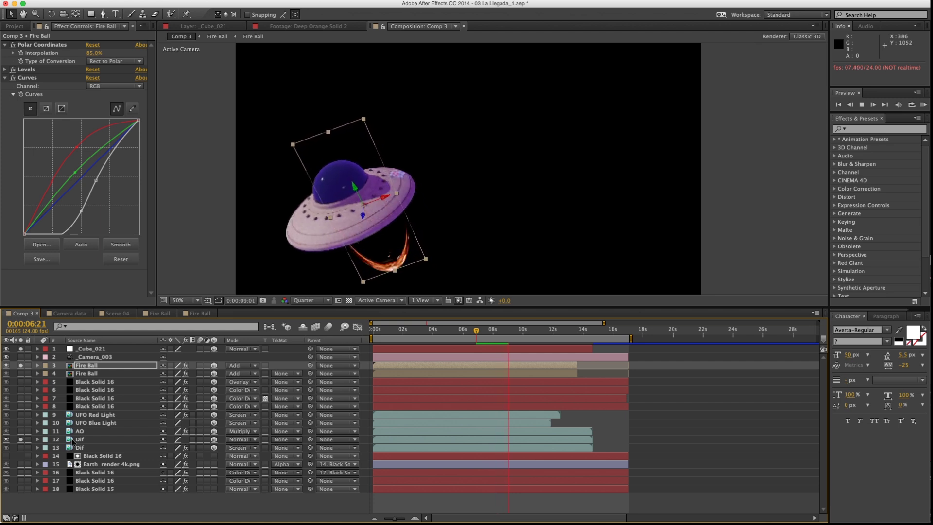
Rotate the fireball 88° on Z, set anchor Y to 478, and scale it to 32, 76.8, 103.2%.
key("r")
left_click_drag(182, 398, 225, 398)
key("ctrl+grave")
left_click_drag(169, 390, 164, 396)
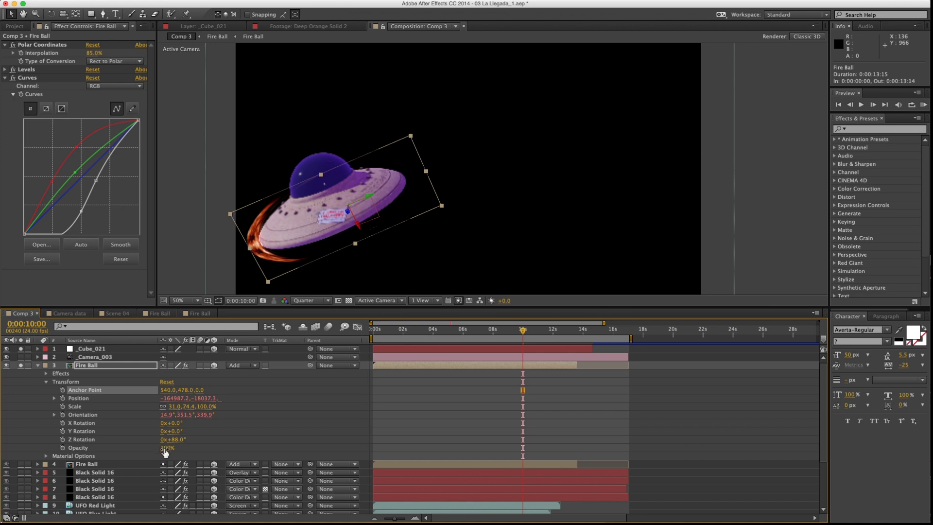
left_click_drag(170, 409, 173, 418)
Zoom the viewer to 25%, unsolo _Cube_021, Fire Ball and layer 12, and preview the full scene.
key("z")
left_click(522, 228, "alt")
key("KP_0")
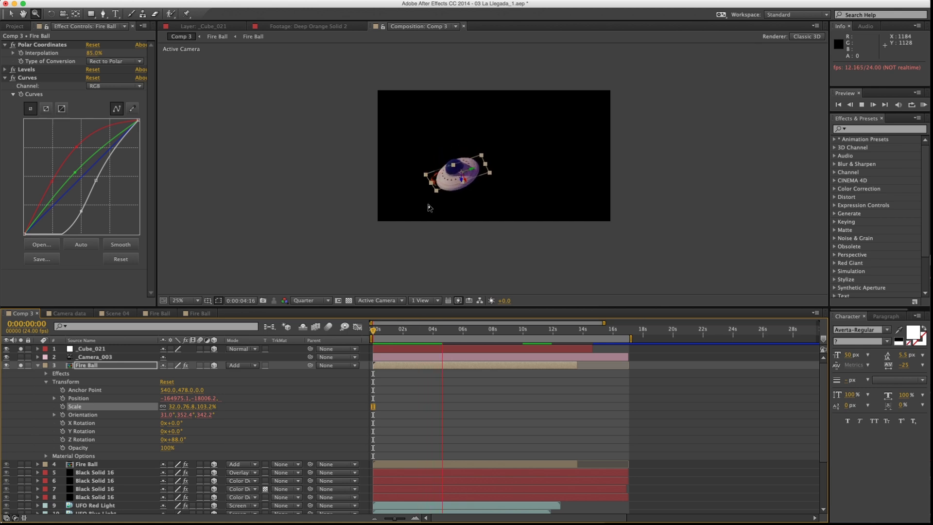
key("space")
left_click(38, 365)
left_click(21, 349)
left_click(20, 365)
left_click(20, 439)
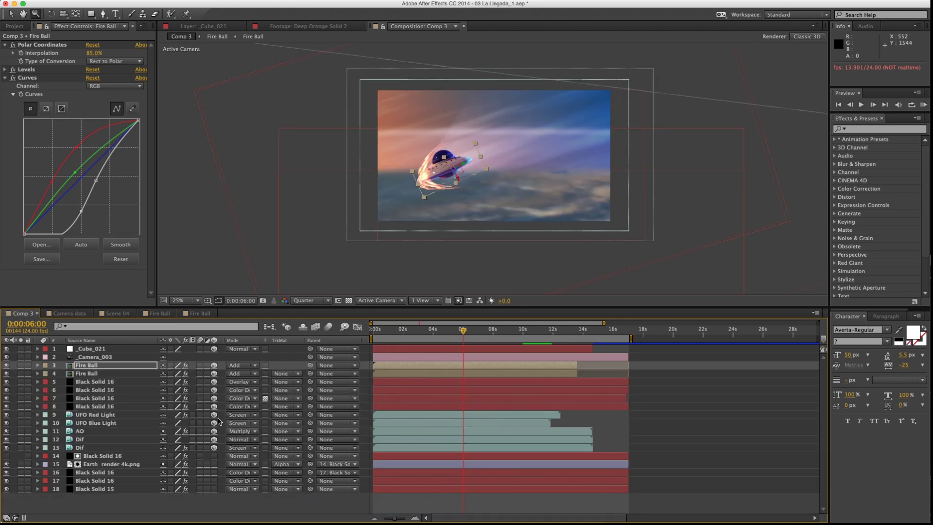
key("space")
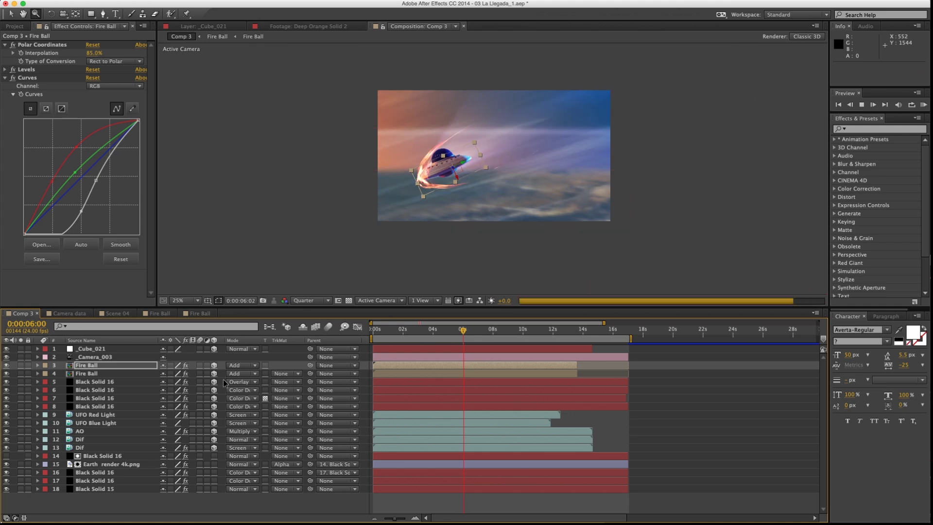
Paste the Black Solid 1 Saber beam layer, preview it, and show its Position.
key("ctrl+v")
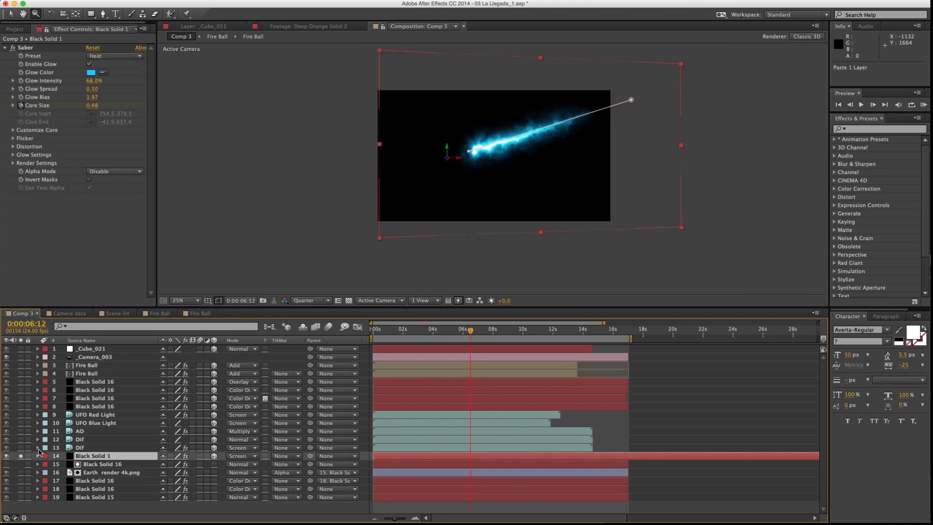
key("space")
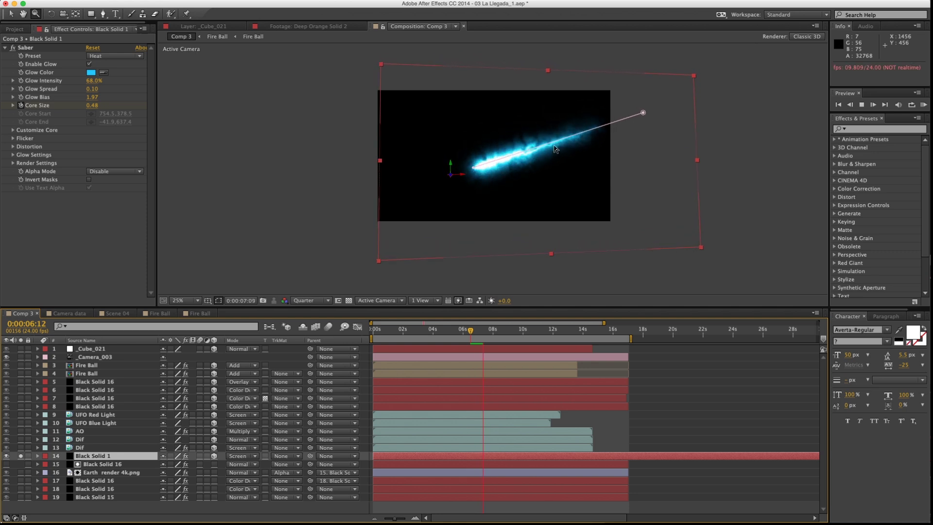
key("space")
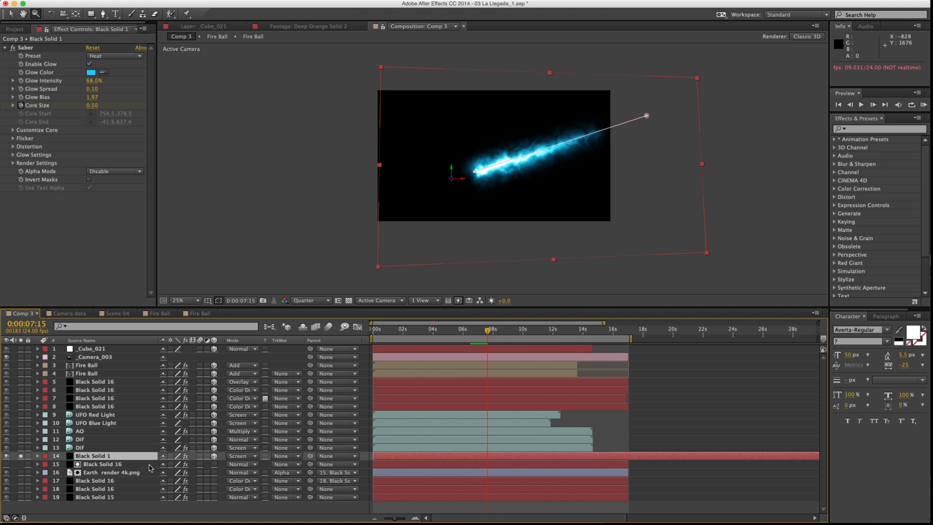
key("p")
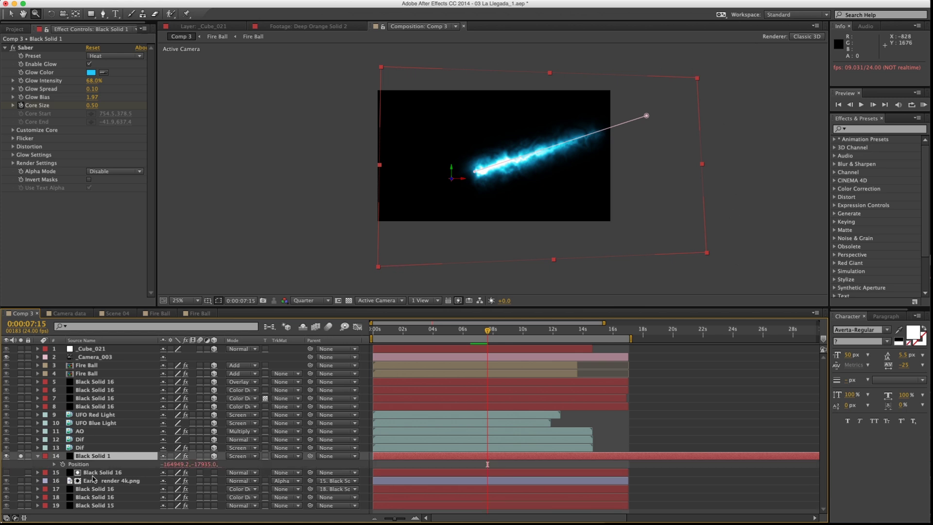
Collapse and unsolo the Black Solid 1 saber layer, then preview the beam in the full scene.
left_click(91, 351)
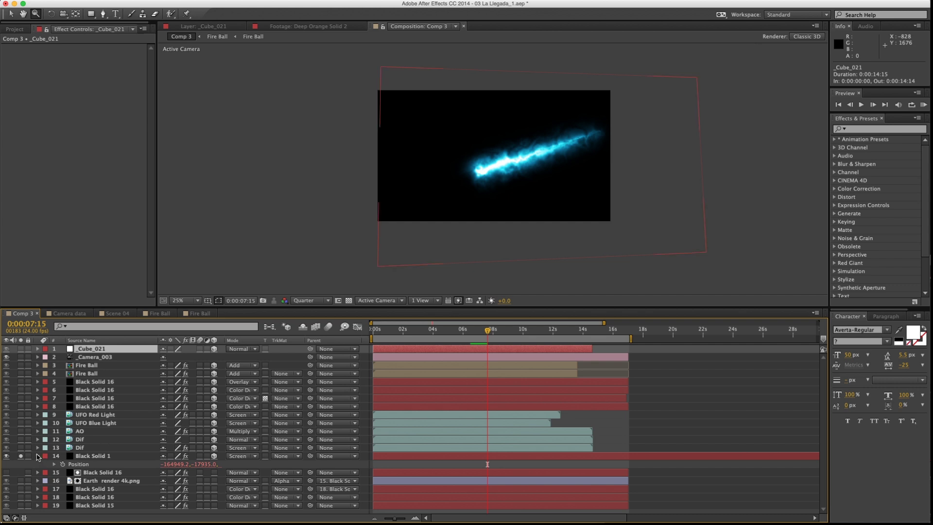
left_click(38, 457)
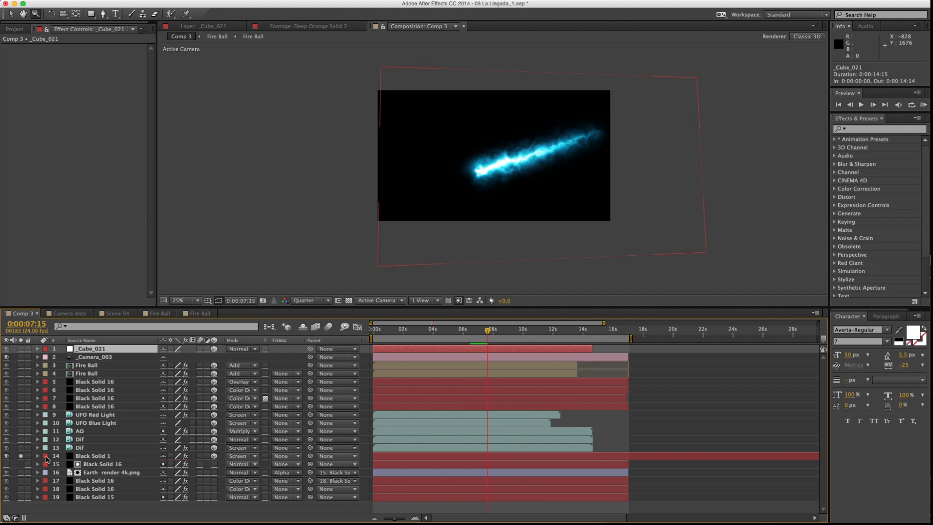
left_click(110, 456)
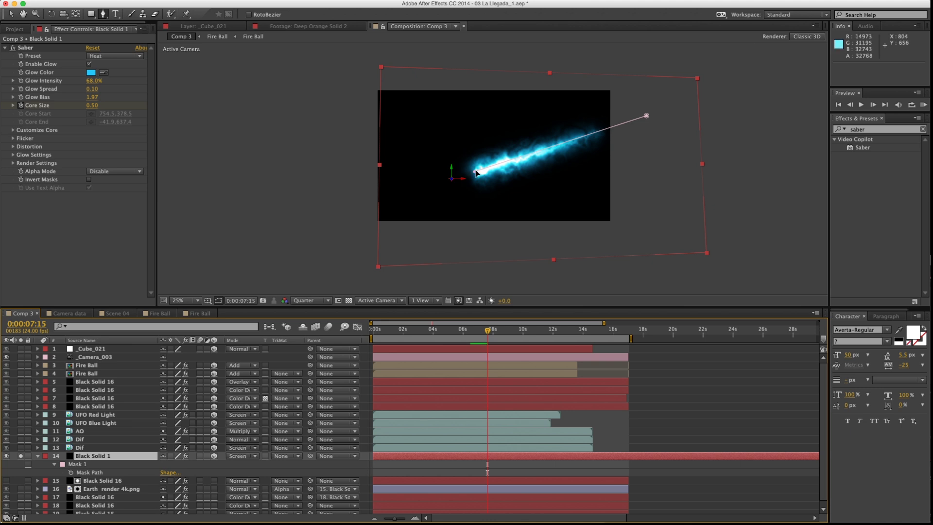
left_click(38, 456)
left_click(21, 456)
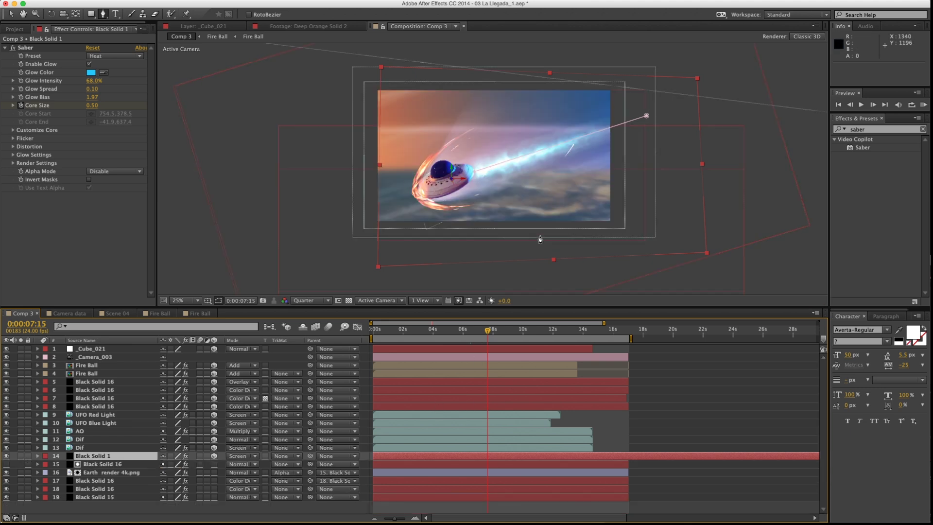
key("space")
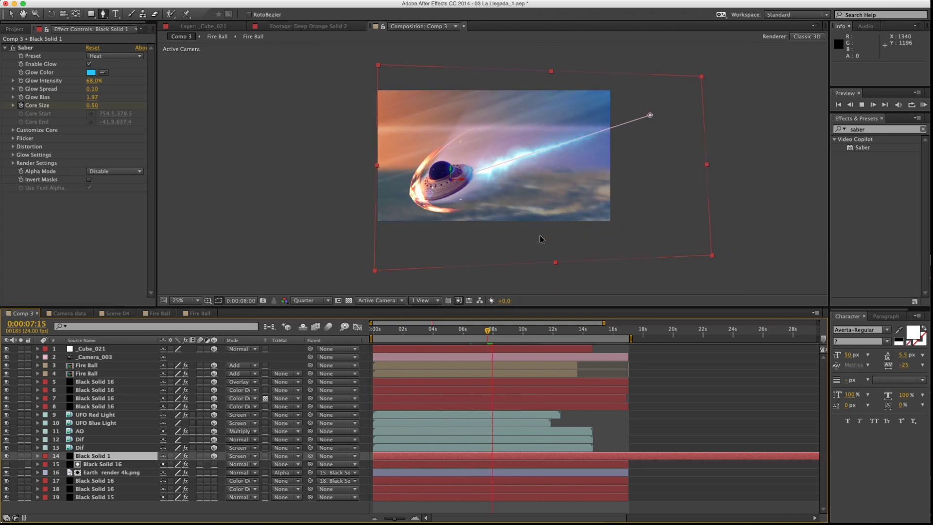
key("space")
key("space")
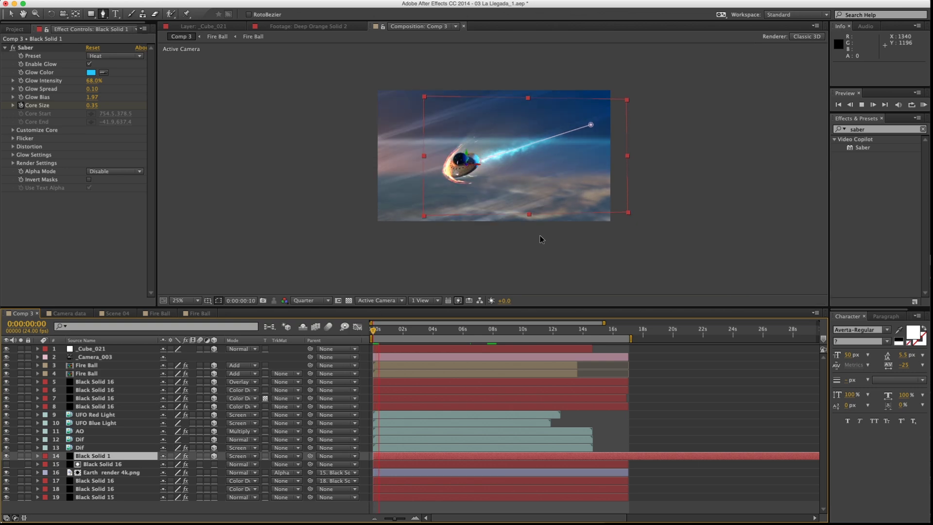
key("space")
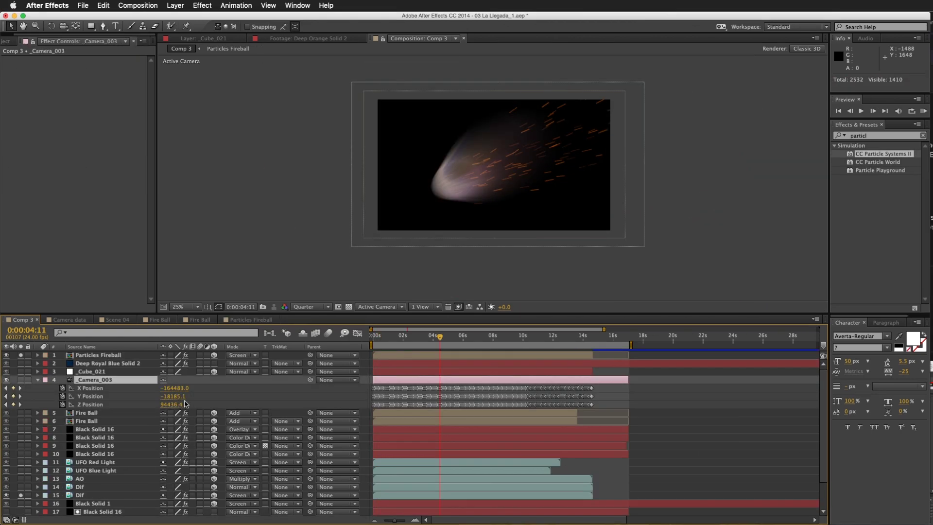
Select the Particles Fireball layer and fold away the Curves effect settings.
left_click(78, 355)
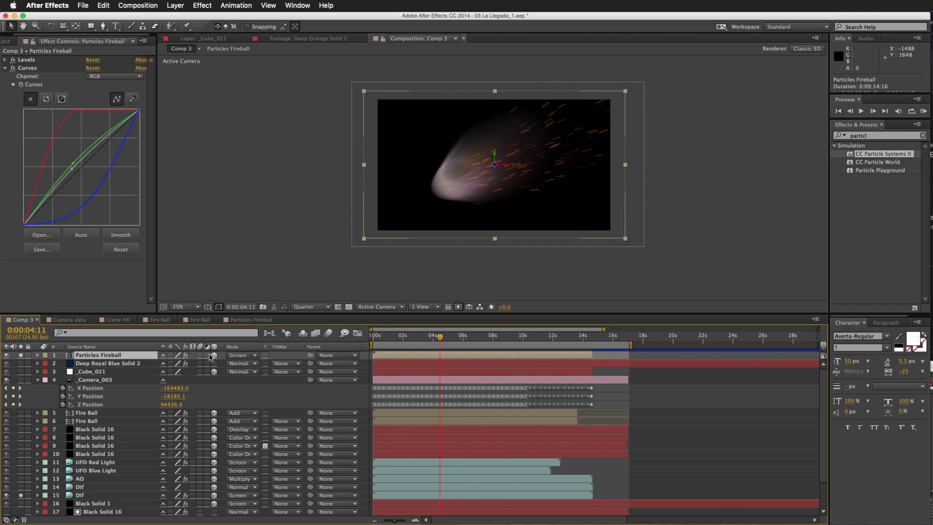
left_click(93, 372)
left_click(99, 356)
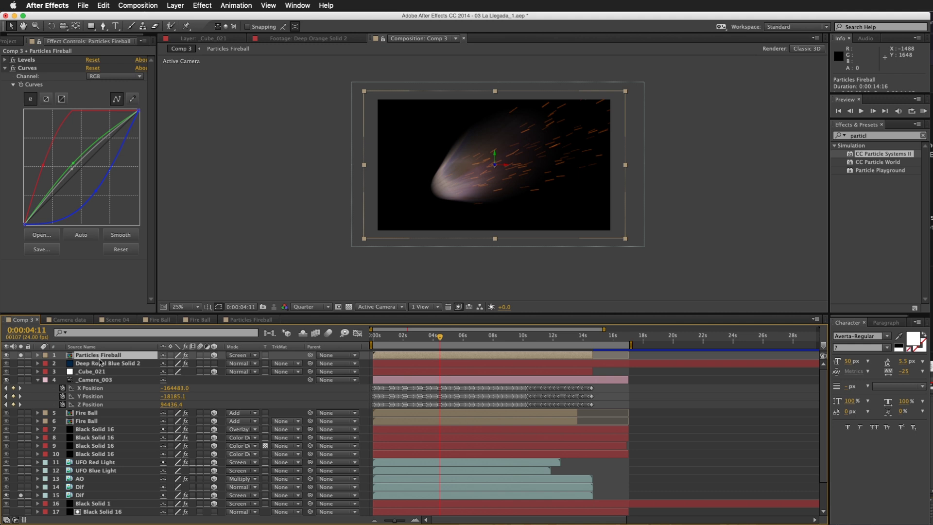
left_click(4, 68)
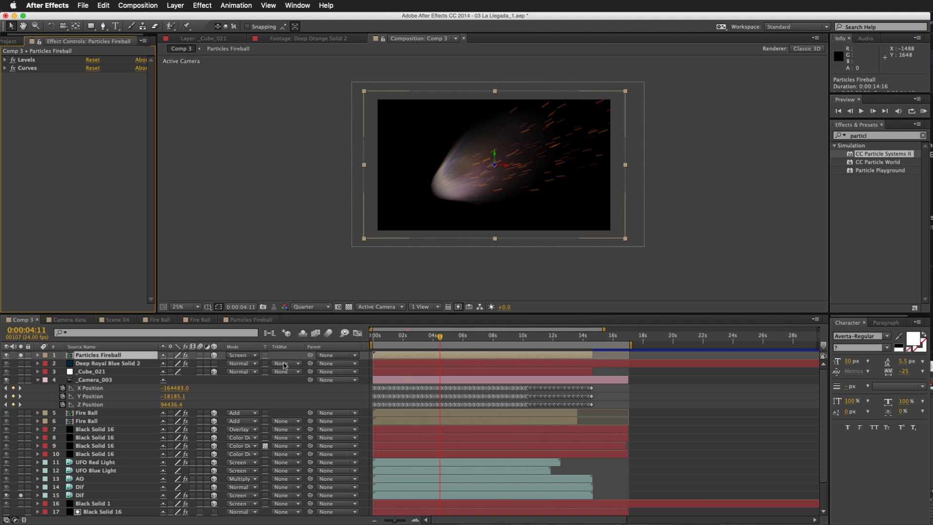
Toggle comp motion blur off and back on to compare the particle streaks.
left_click(329, 335)
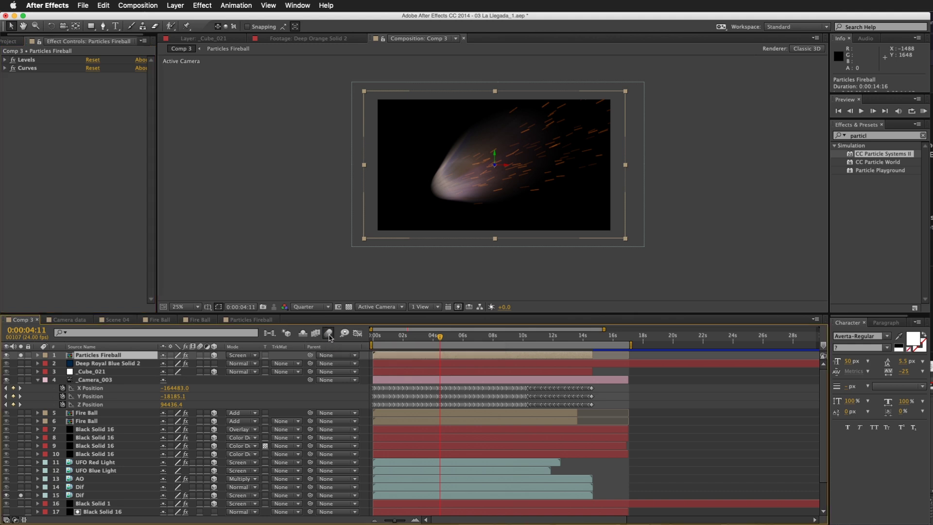
left_click(329, 336)
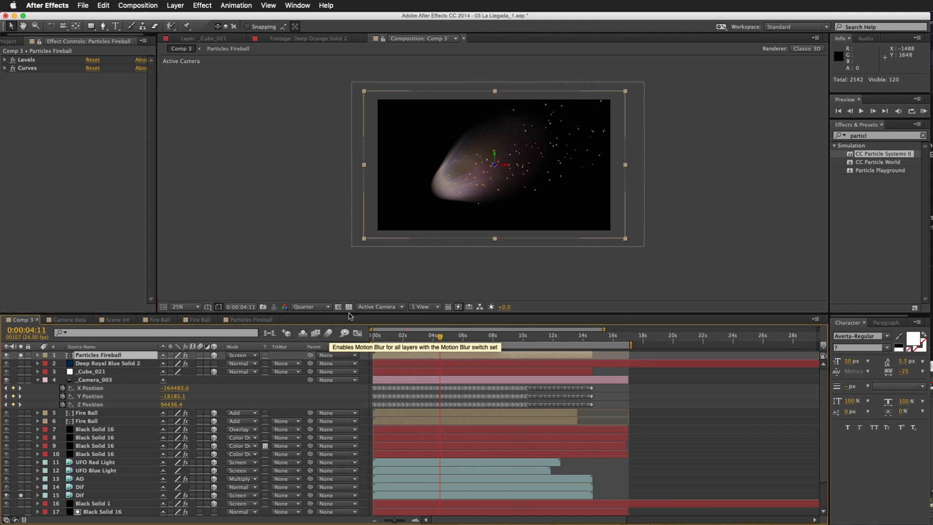
left_click(329, 335)
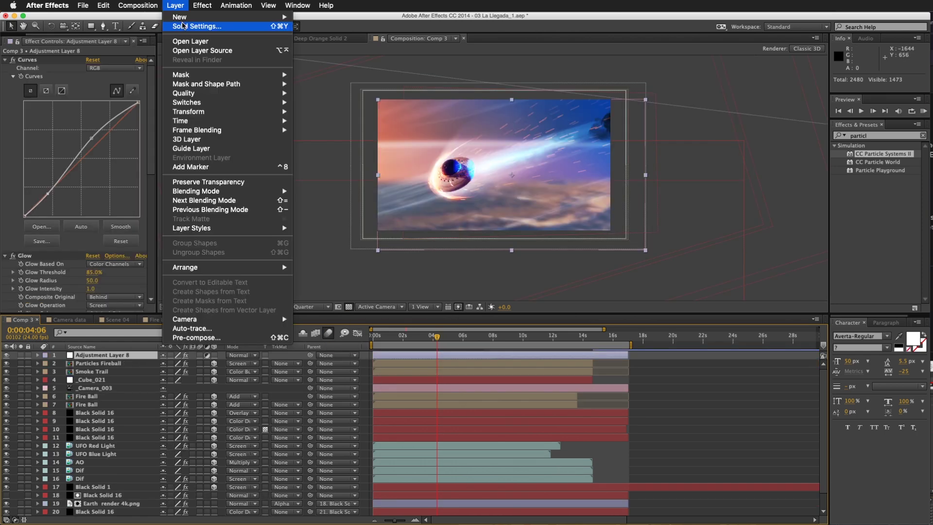
mouse_move(182, 20)
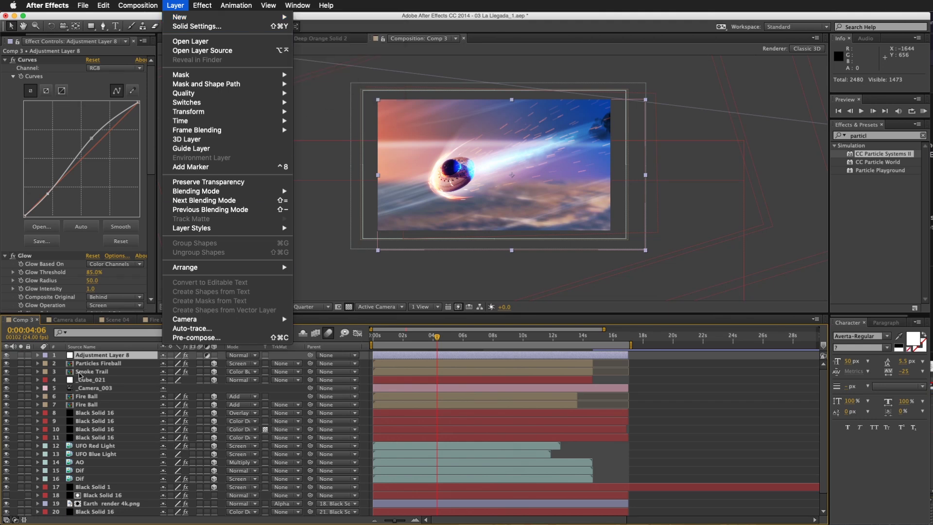
Collapse the Curves, Glow and Curves 2 effects on Adjustment Layer 8 in Effect Controls.
left_click(108, 356)
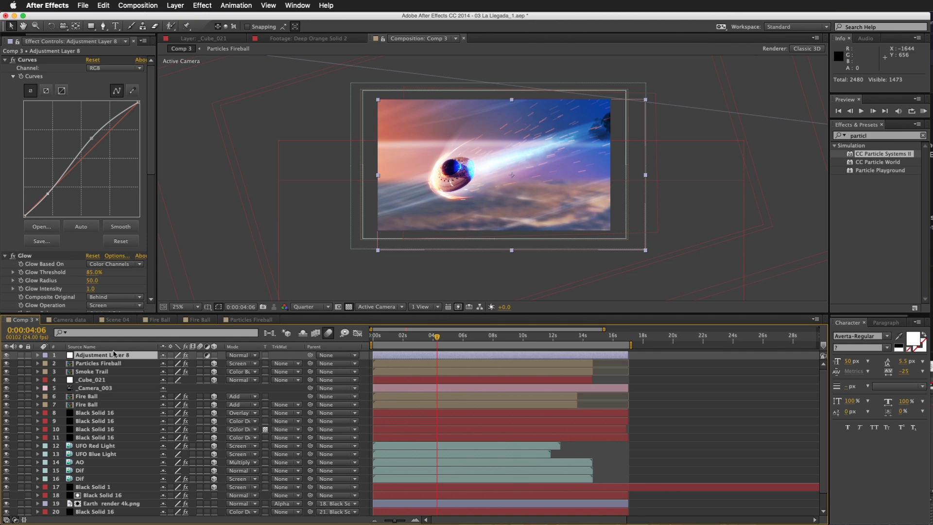
left_click(6, 59)
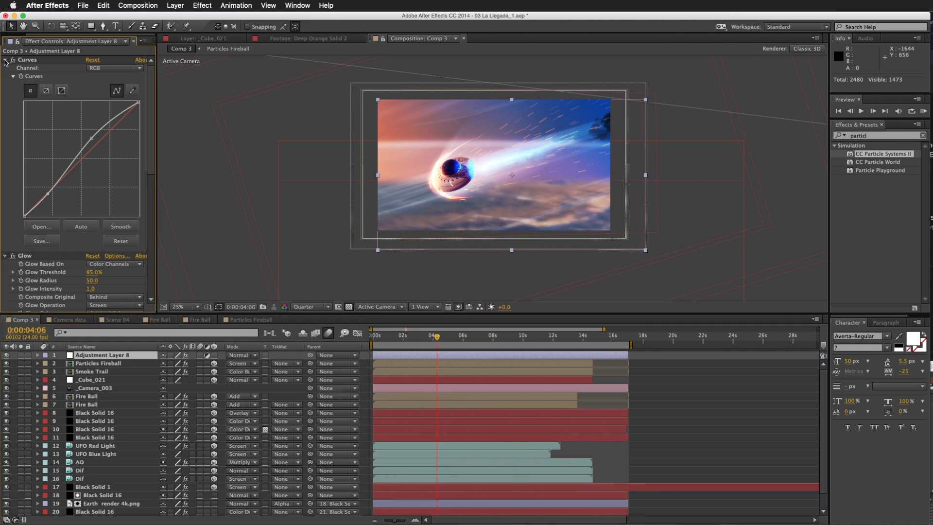
left_click(6, 68)
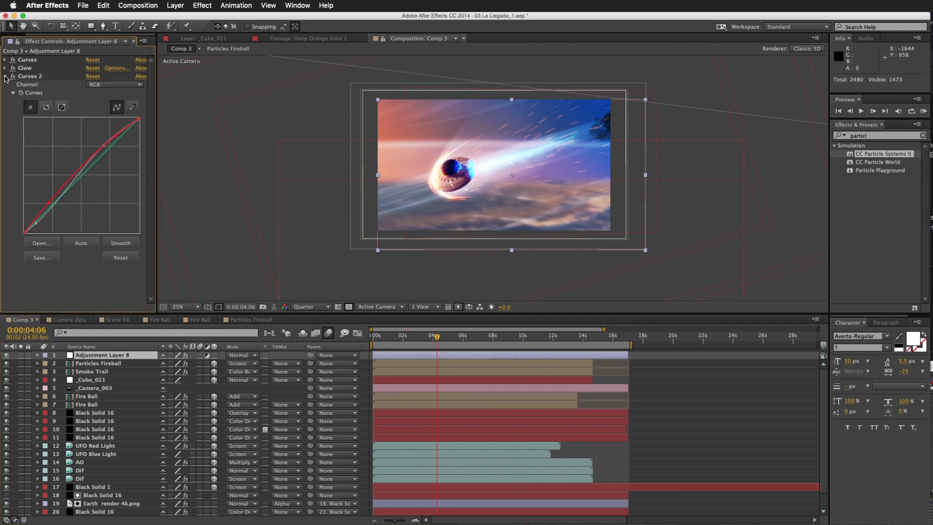
left_click(5, 76)
key("z")
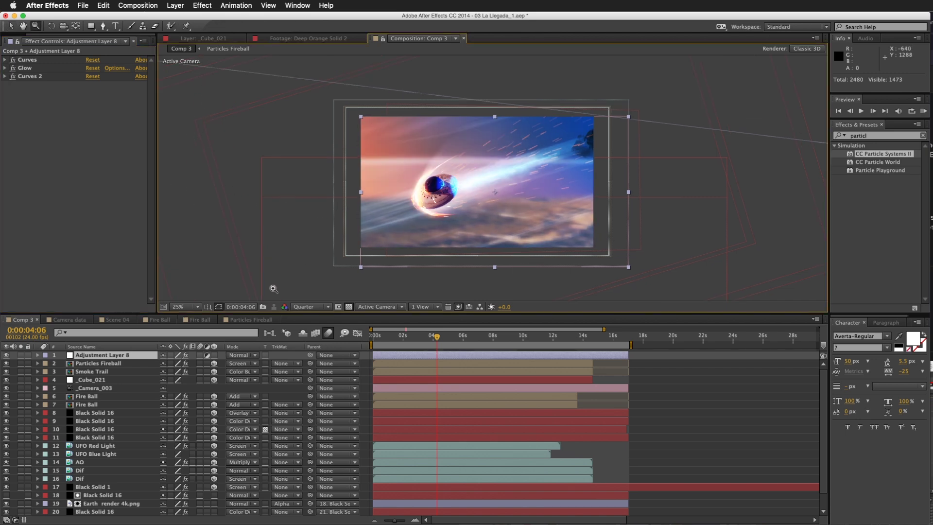
left_click(182, 6)
Create a new Deep Royal Blue Solid 3 and apply the Lens Flare effect to it.
mouse_move(259, 18)
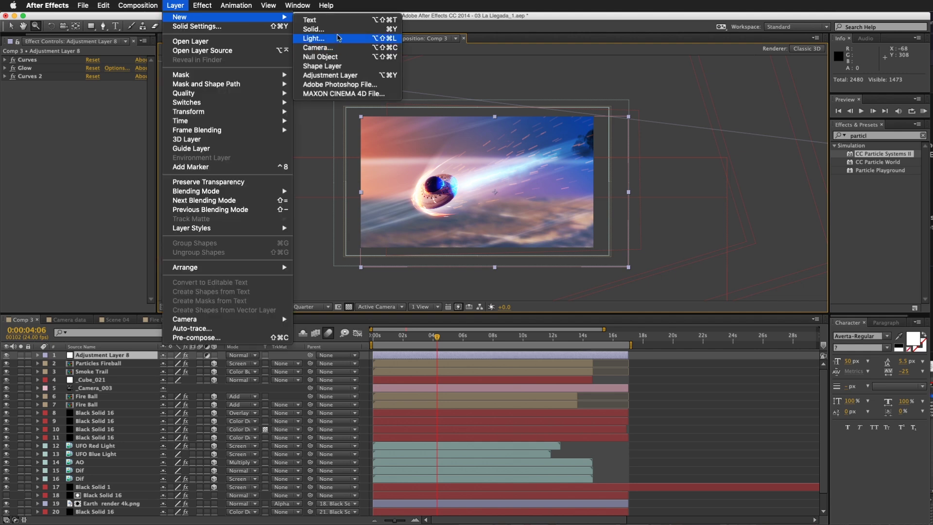
left_click(313, 30)
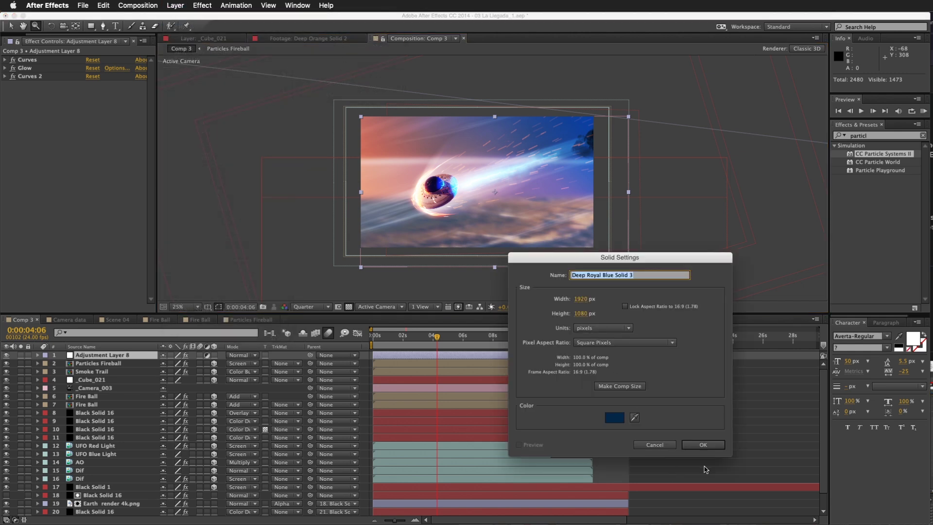
left_click(705, 444)
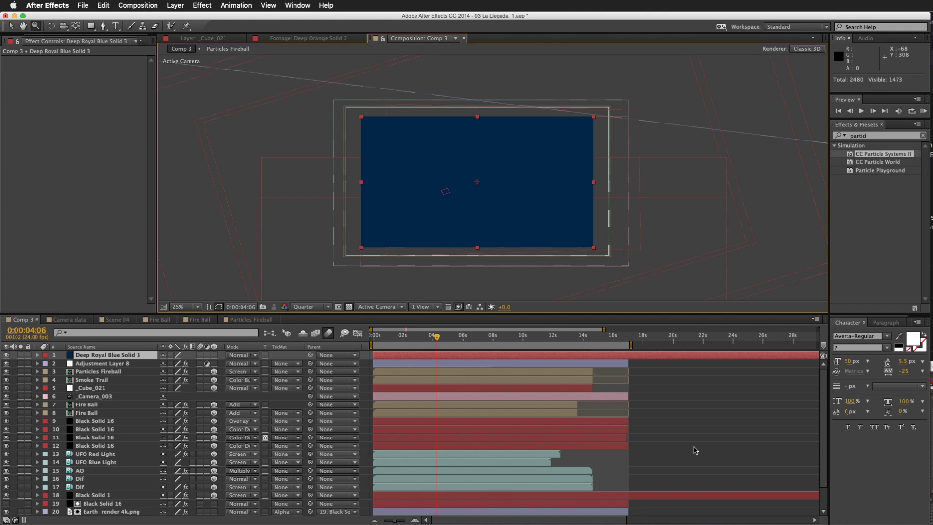
left_click(923, 136)
left_click(902, 135)
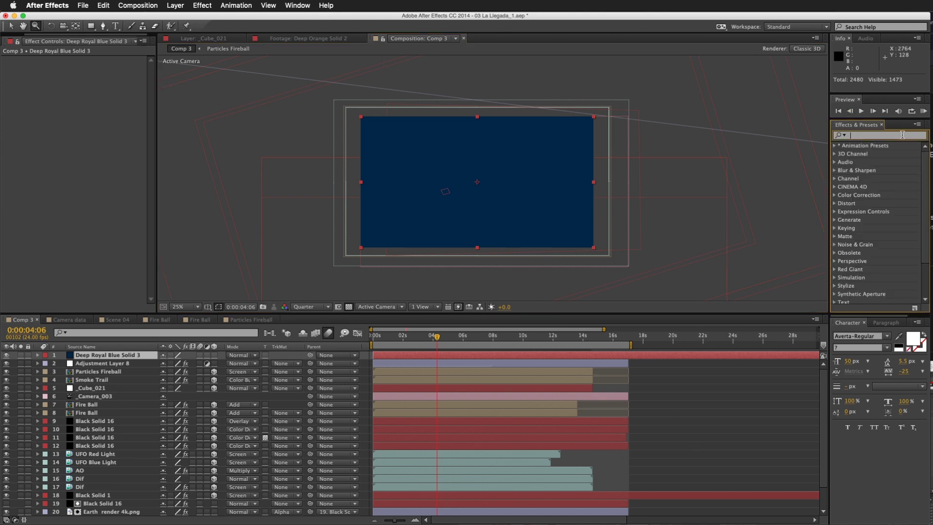
type("lens fl")
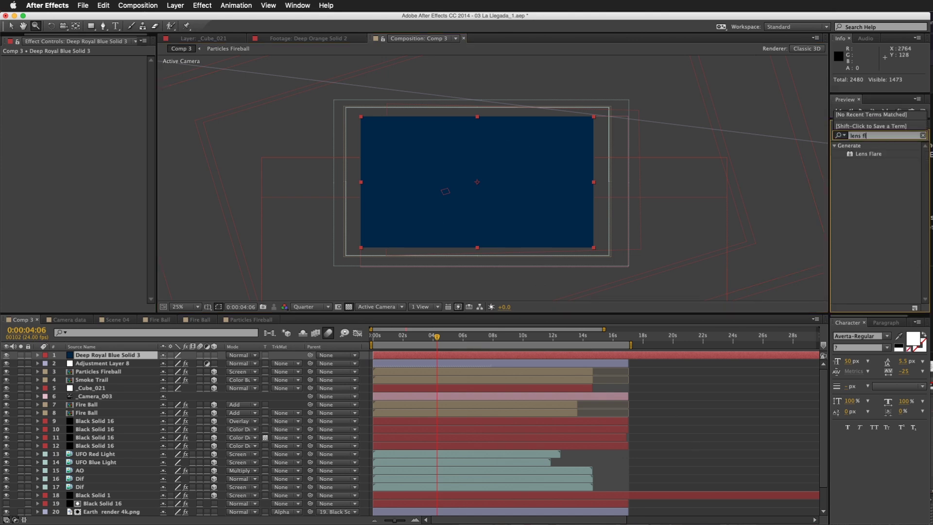
double_click(877, 154)
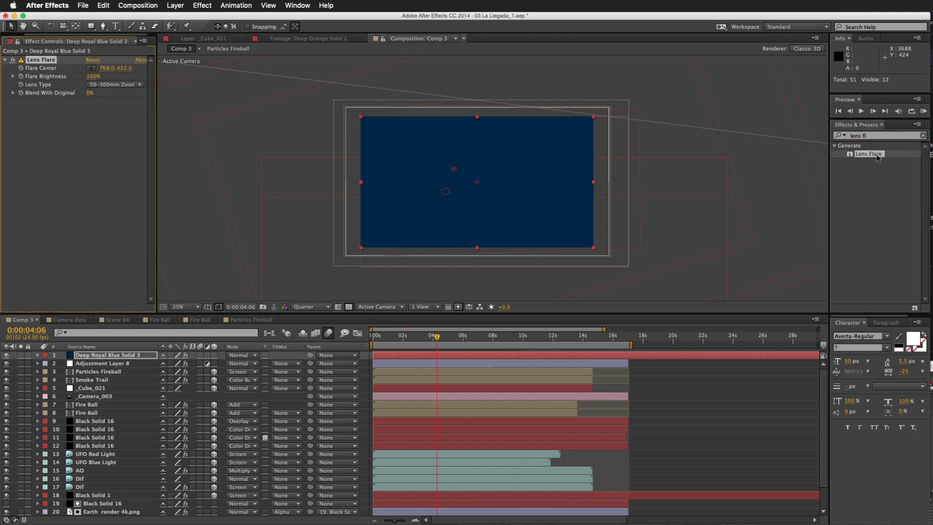
Move the flare centre just past the top-left corner and set the solid's blend mode to Screen.
left_click_drag(452, 167, 435, 165)
left_click_drag(385, 139, 373, 131)
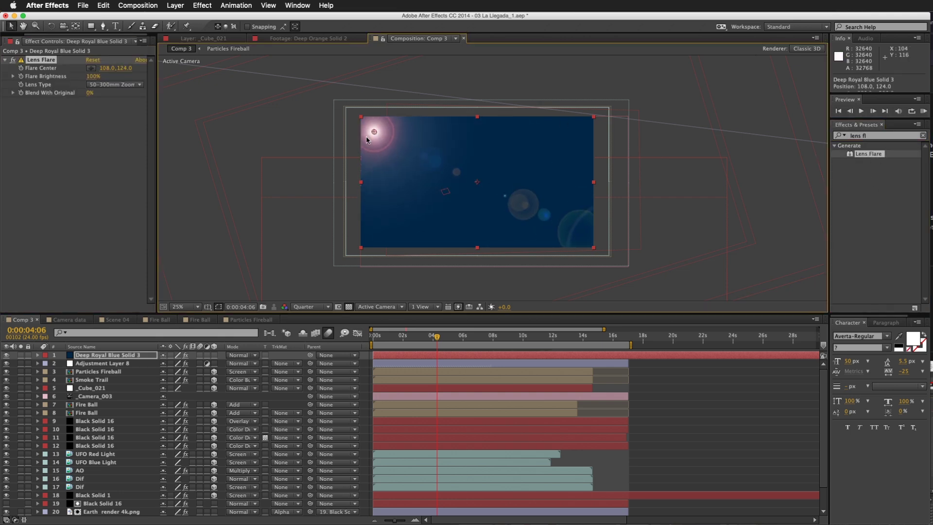
left_click(241, 359)
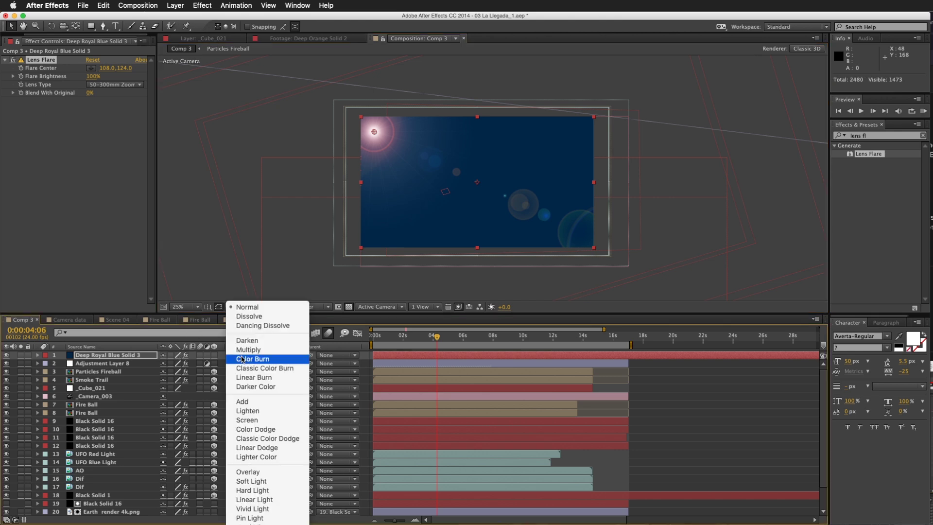
left_click(238, 421)
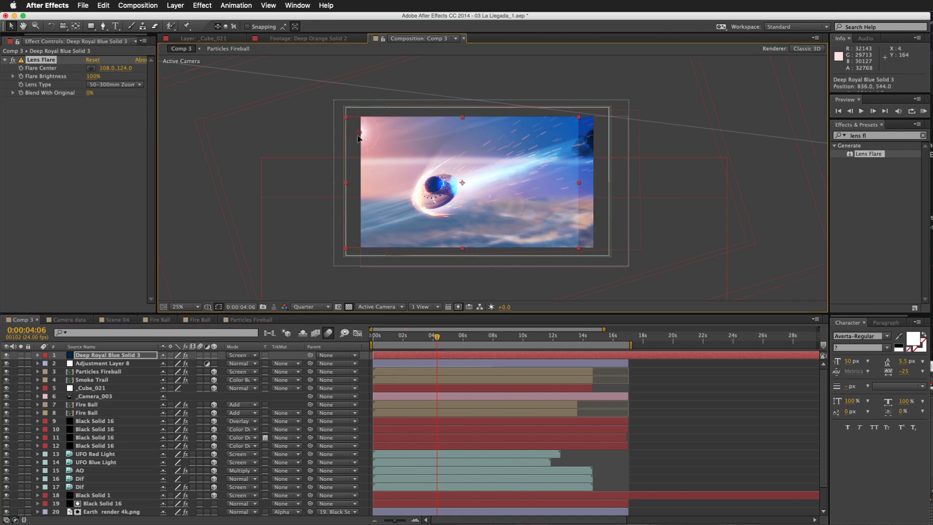
key("super+z")
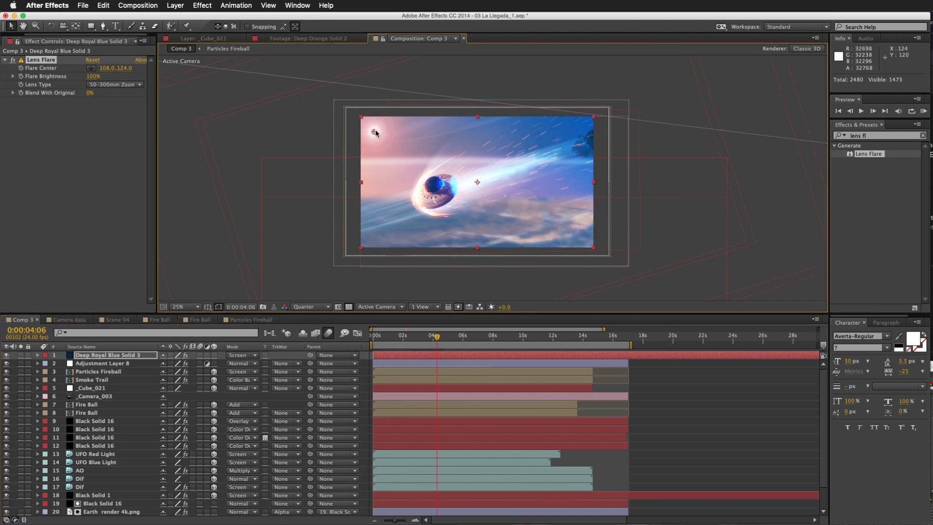
left_click_drag(374, 136, 348, 126)
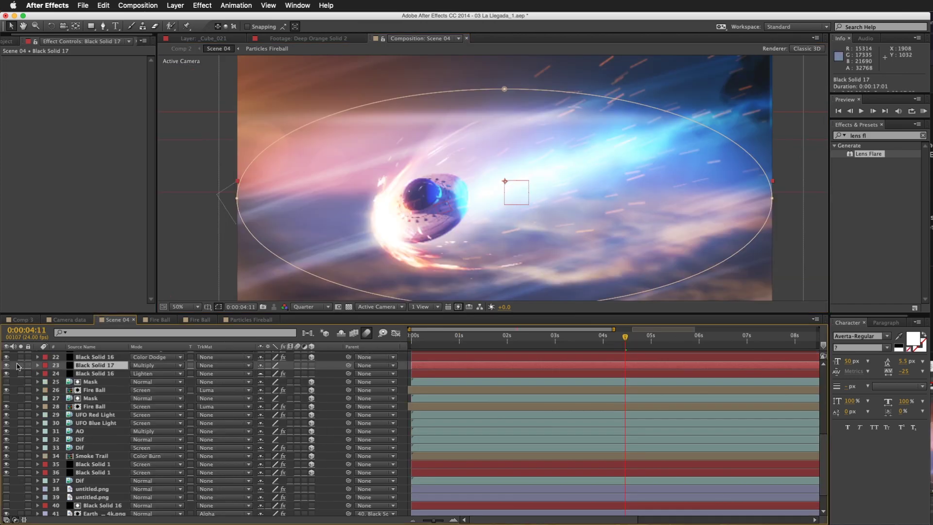
left_click(21, 365)
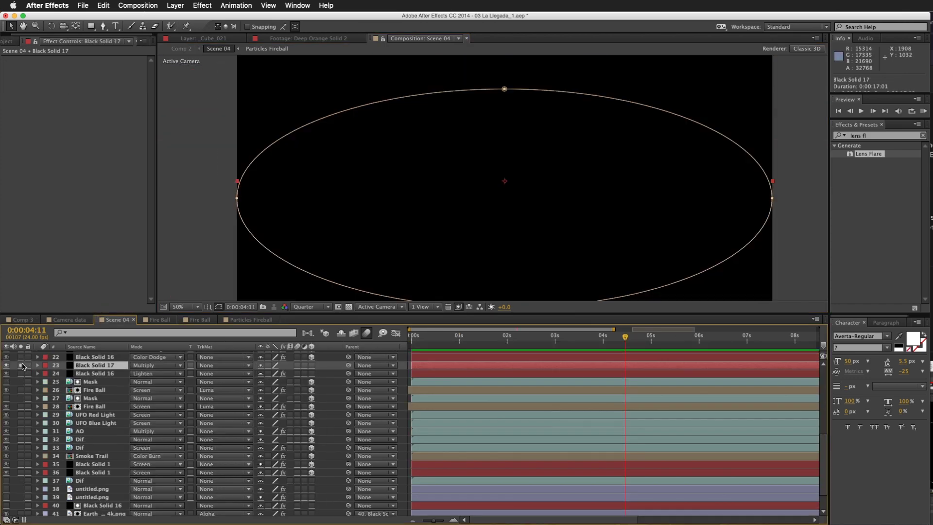
left_click(349, 306)
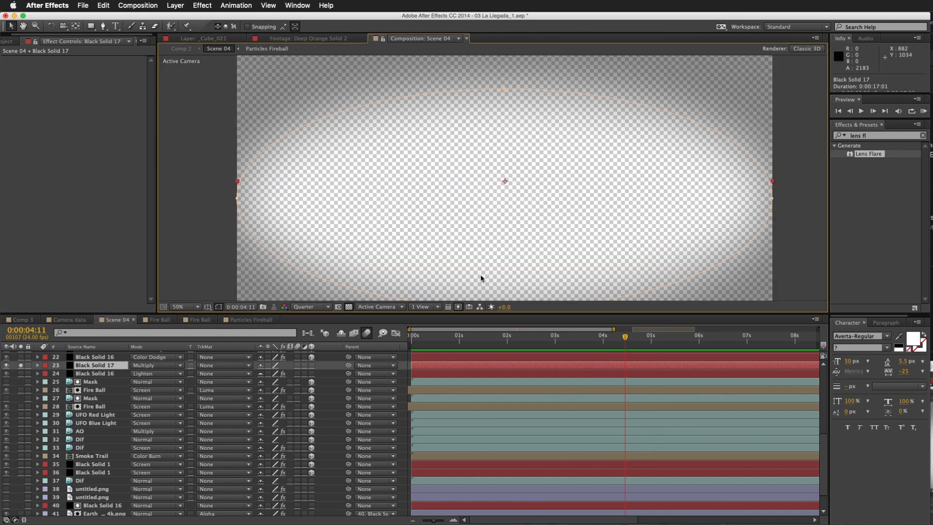
key("t")
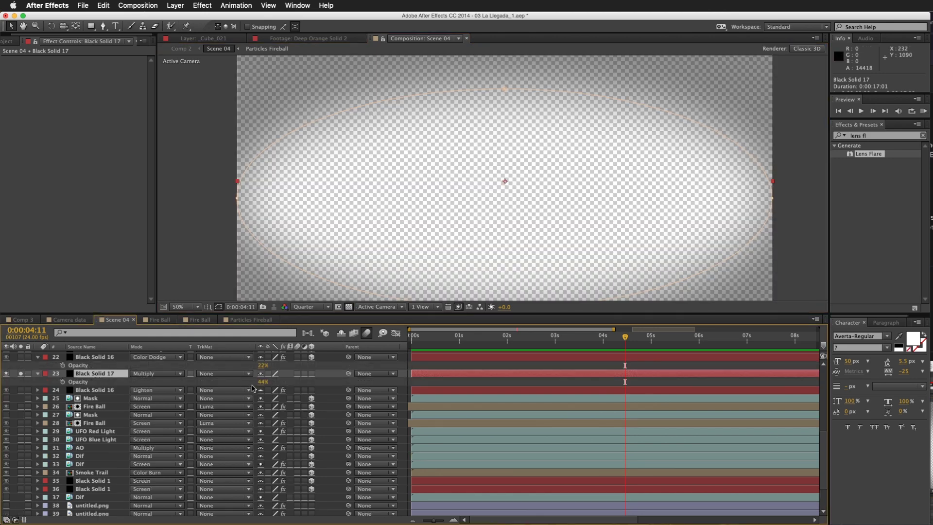
left_click(38, 374)
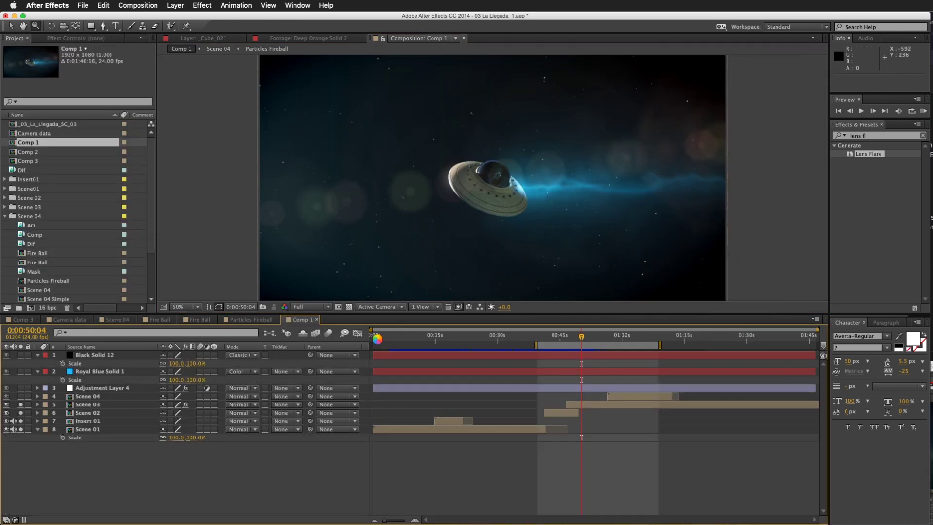
Scrub the Comp 1 playhead to about 0:00:51:22, where the fireball streaks past Earth.
left_click_drag(375, 337, 587, 355)
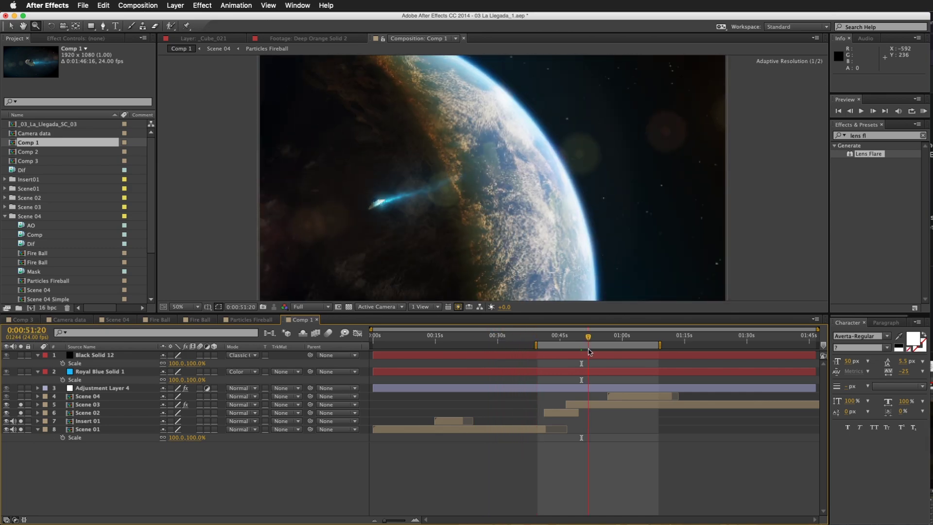